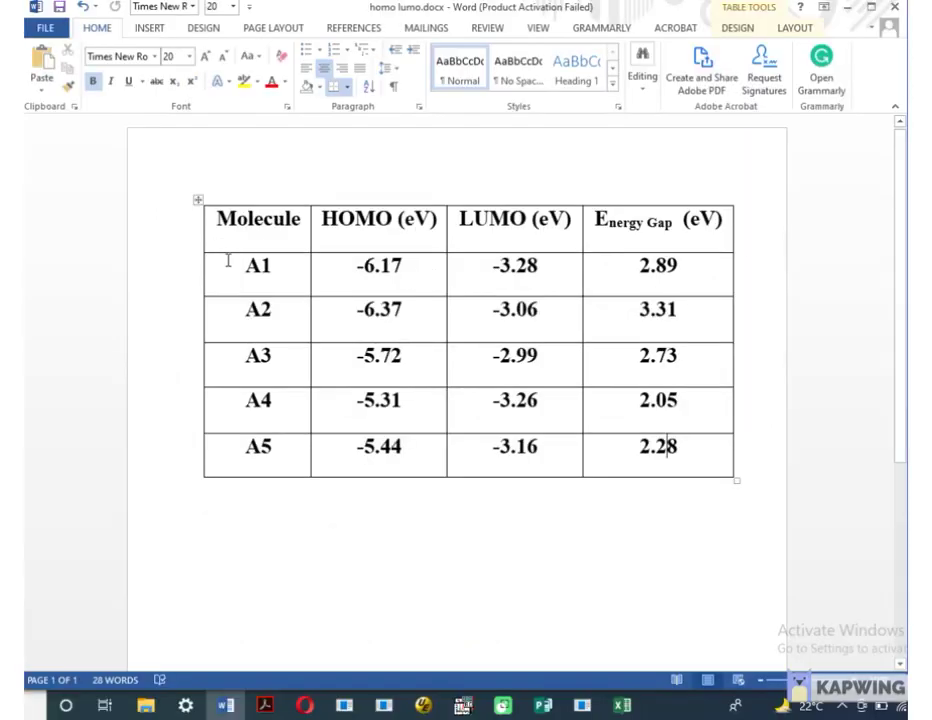
# - Copy molecule names A1–A5 from the Word table, then return to Origin
pyautogui.moveTo(228, 261); pyautogui.dragTo(277, 463)
pyautogui.hotkey('ctrl', 'c')
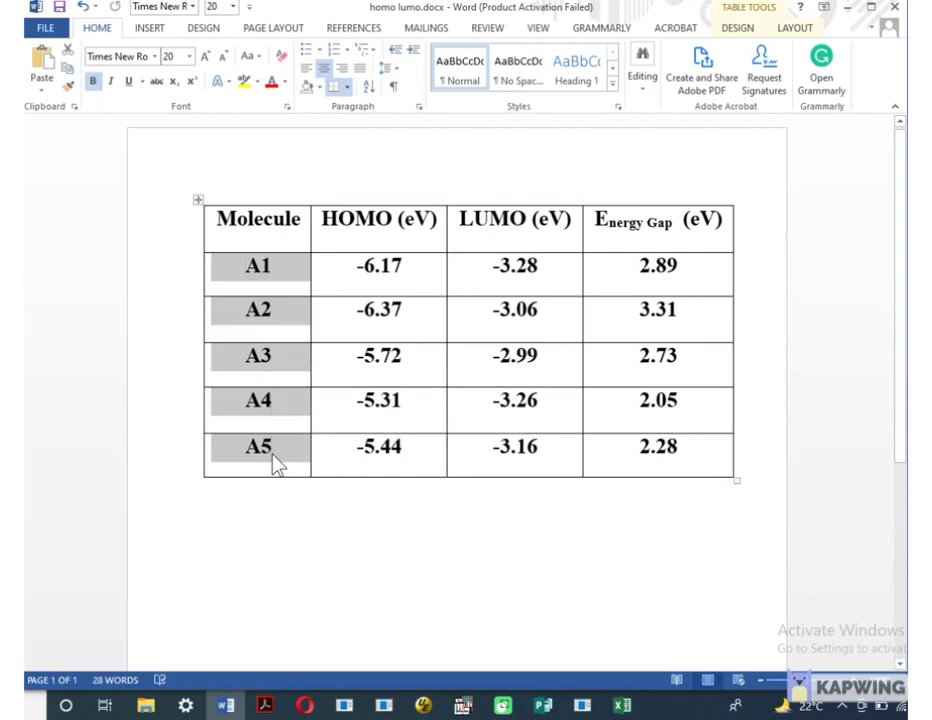
pyautogui.click(462, 705)
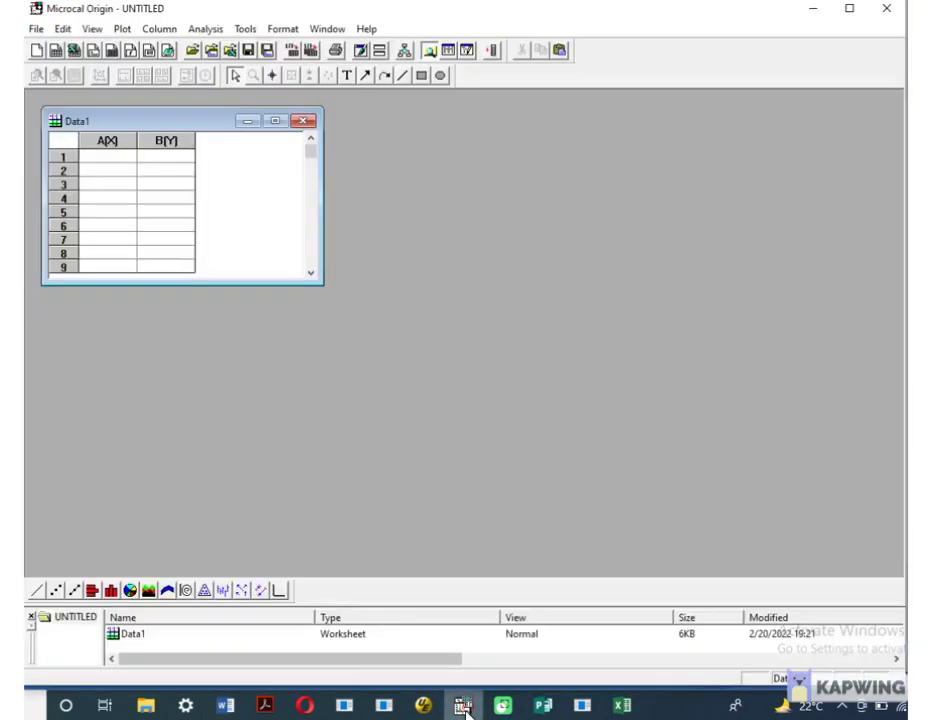
# - Paste names A1–A5 into column A and HOMO values (-6.17 to -5.44) into column B
pyautogui.click(106, 155)
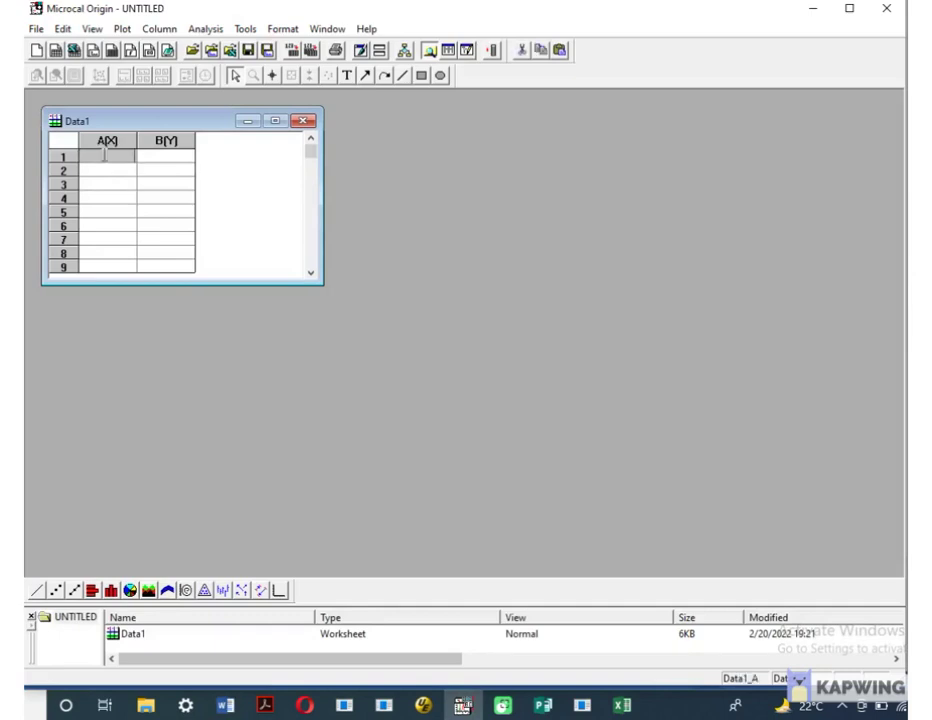
pyautogui.hotkey('ctrl', 'v')
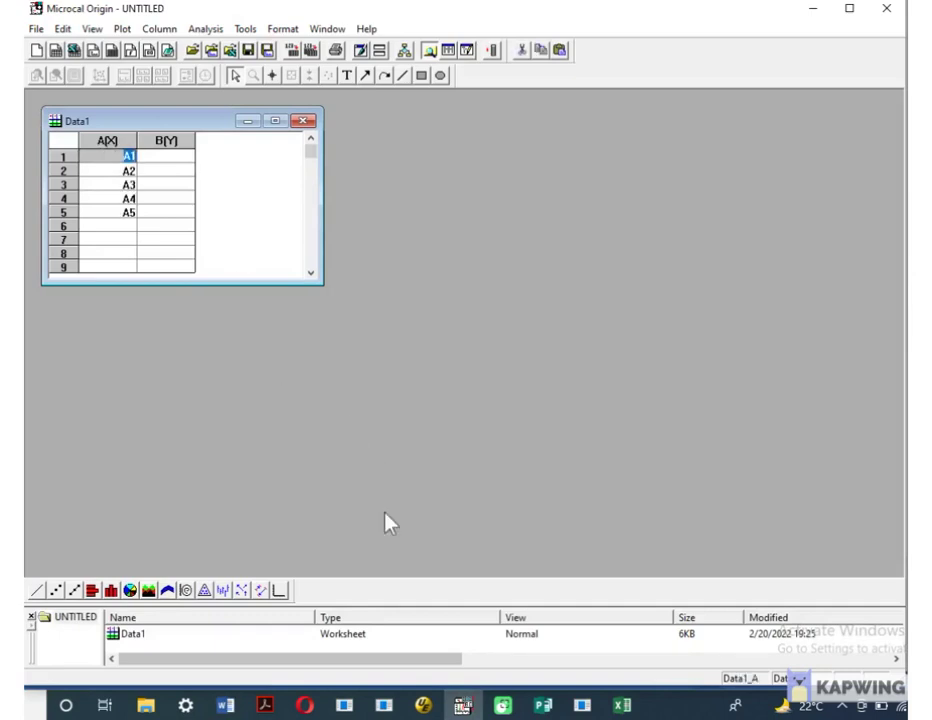
pyautogui.click(225, 705)
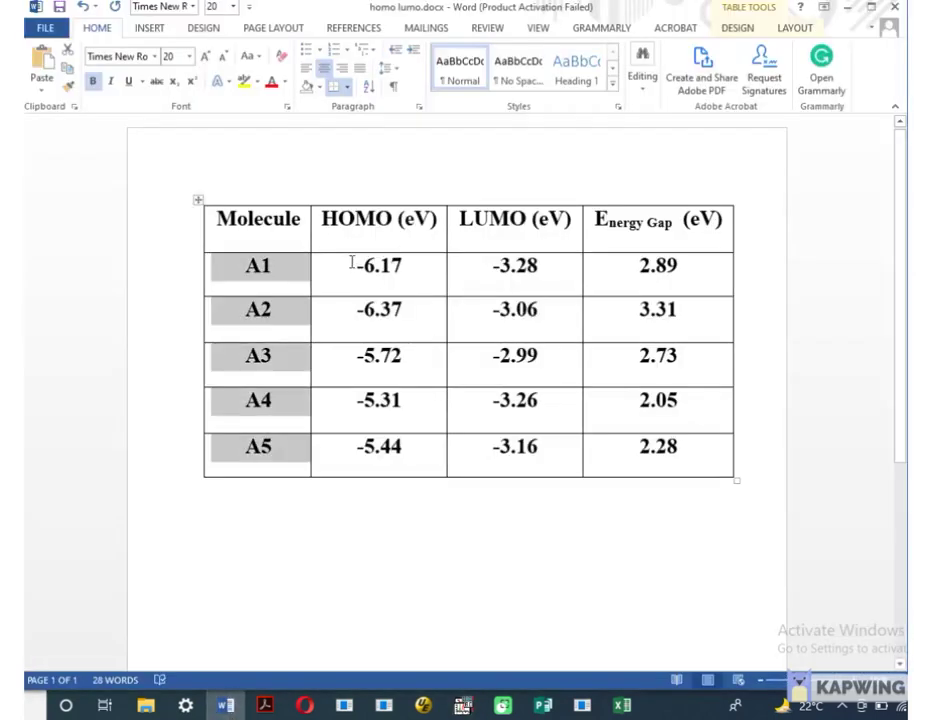
pyautogui.moveTo(352, 262); pyautogui.dragTo(414, 458)
pyautogui.hotkey('ctrl', 'c')
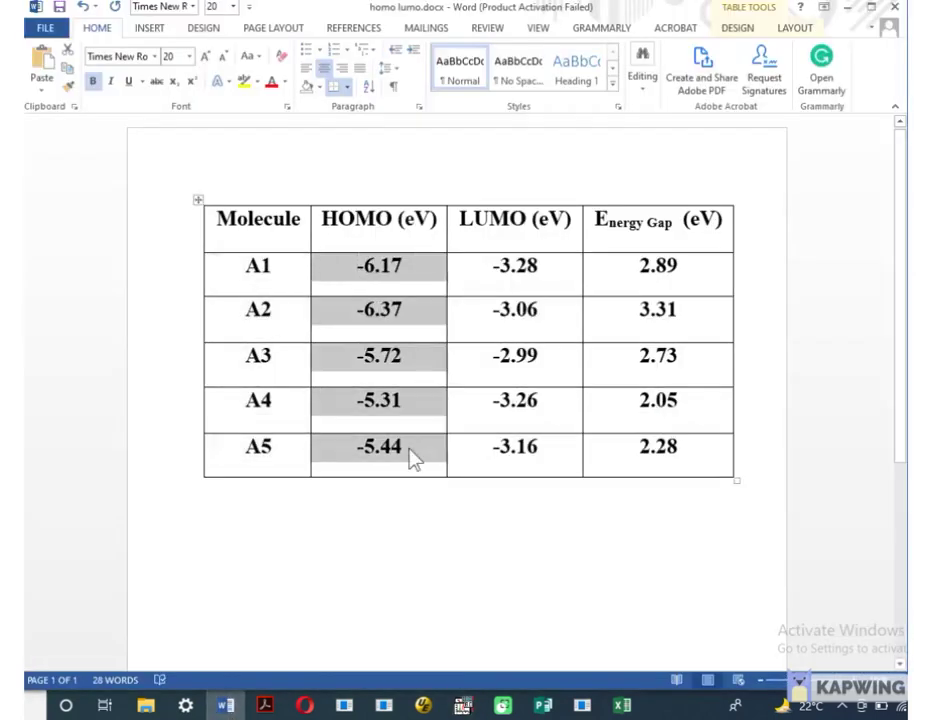
pyautogui.click(463, 705)
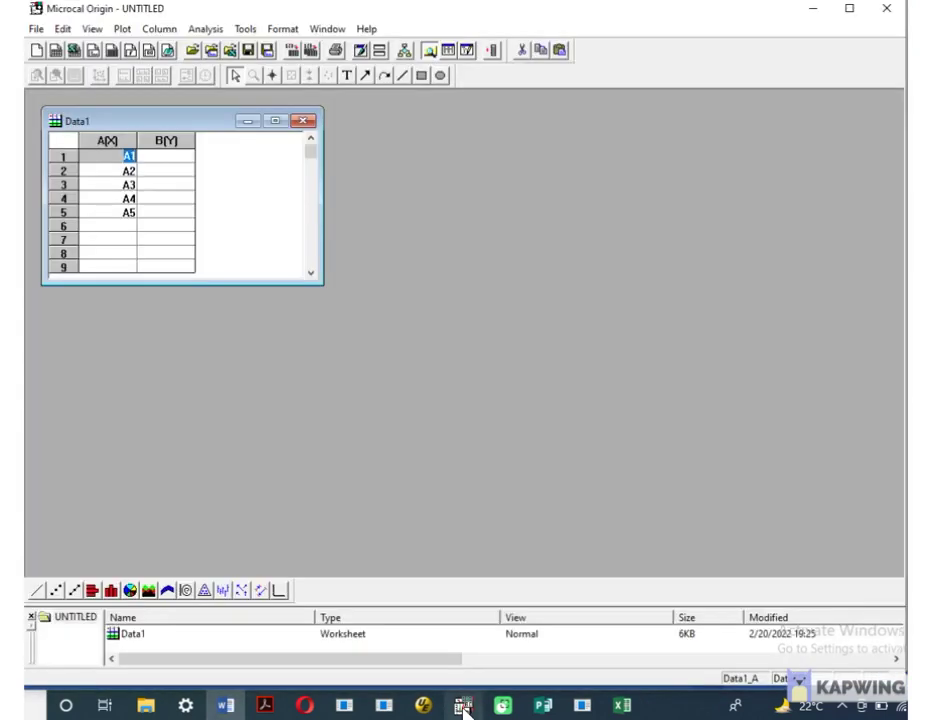
pyautogui.click(164, 155)
pyautogui.hotkey('ctrl', 'v')
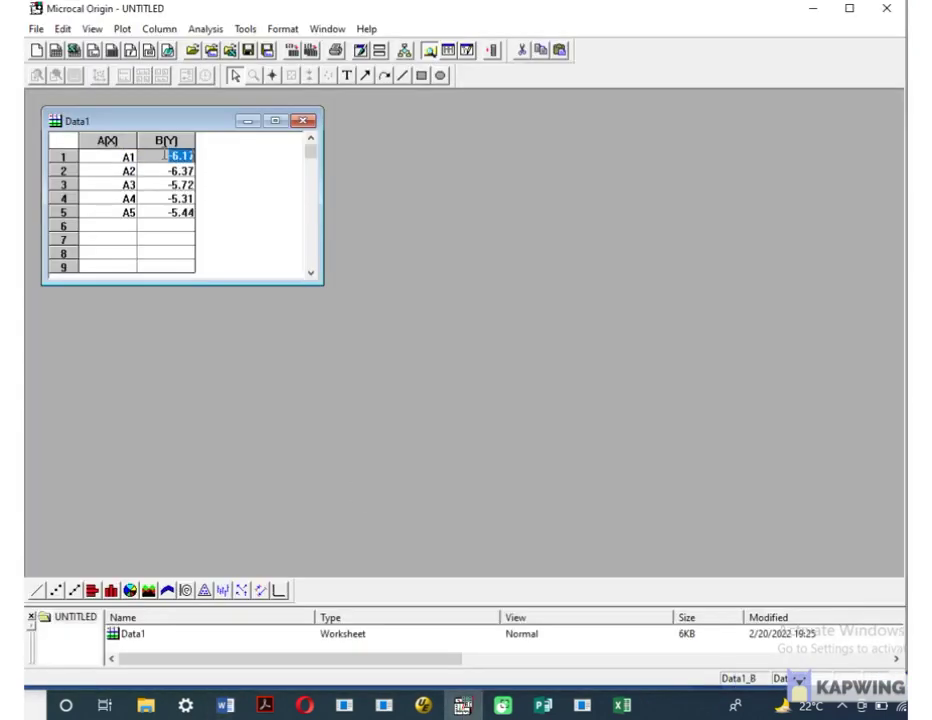
# - Add column C, paste LUMO values (-3.28 to -3.16) into it, and select the data
pyautogui.click(493, 54)
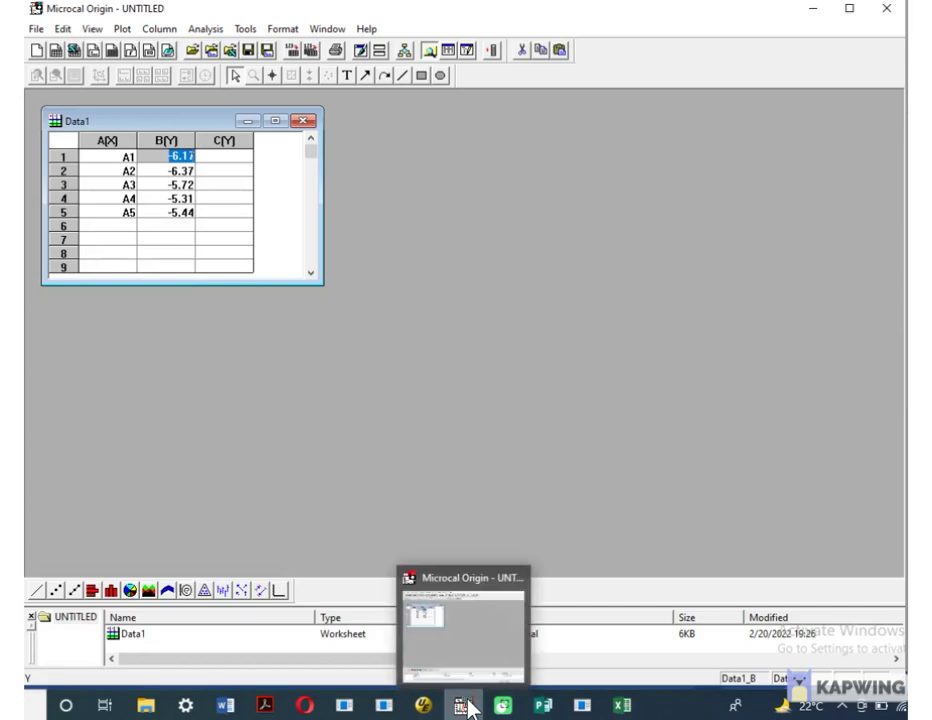
pyautogui.click(228, 706)
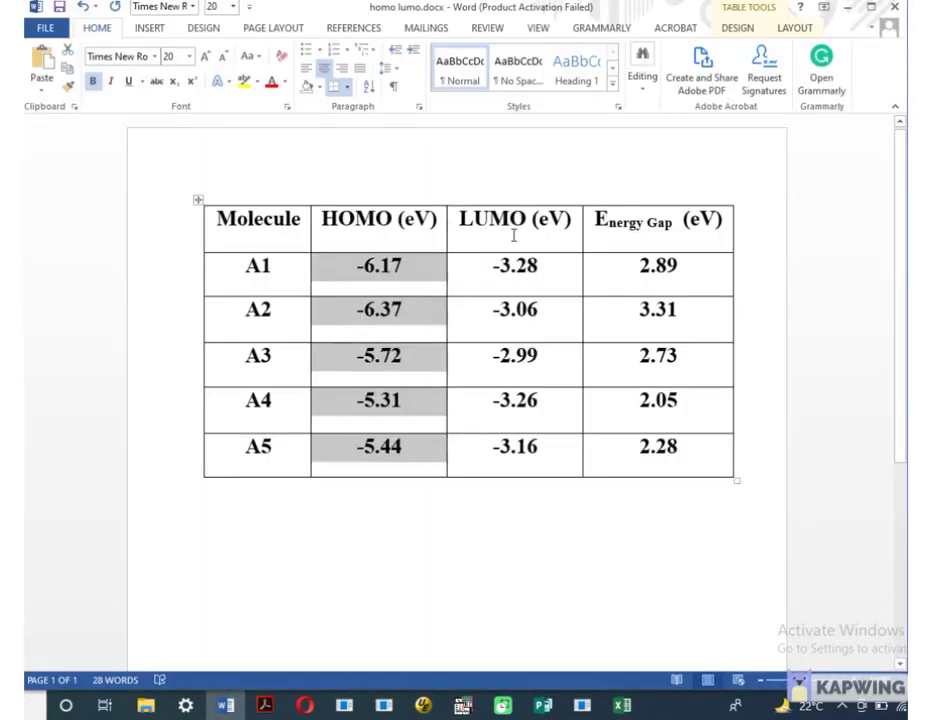
pyautogui.moveTo(487, 266); pyautogui.dragTo(535, 455)
pyautogui.hotkey('ctrl', 'c')
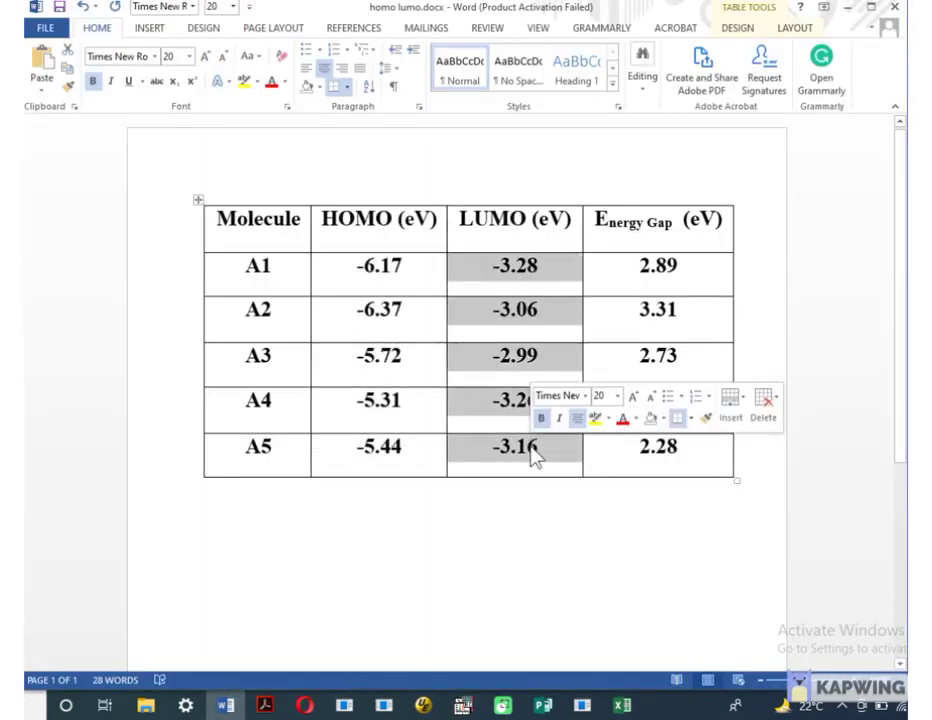
pyautogui.click(463, 708)
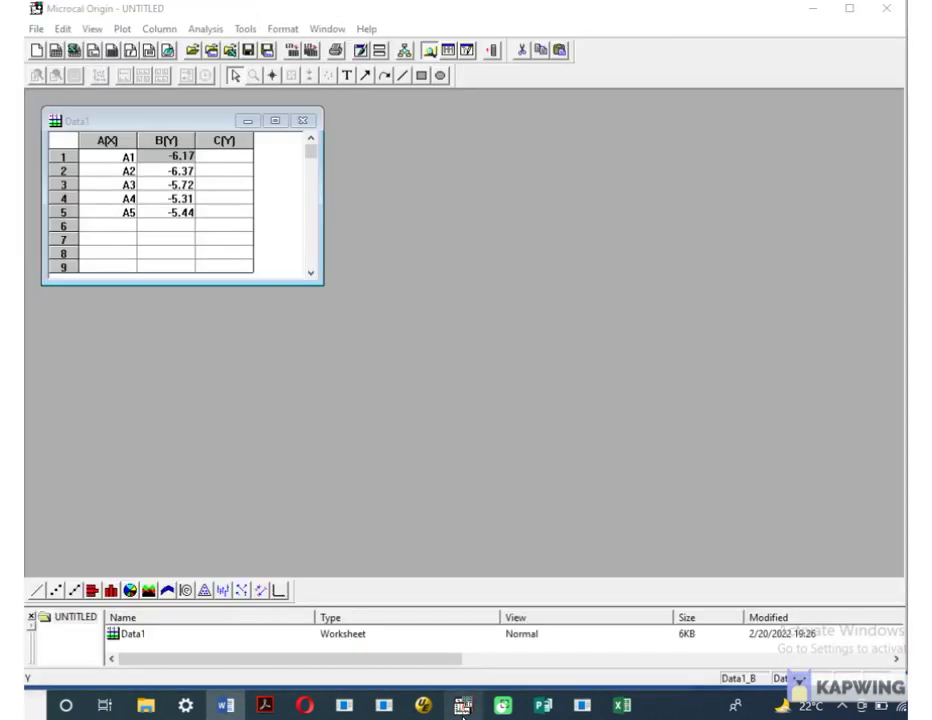
pyautogui.click(215, 155)
pyautogui.hotkey('ctrl', 'v')
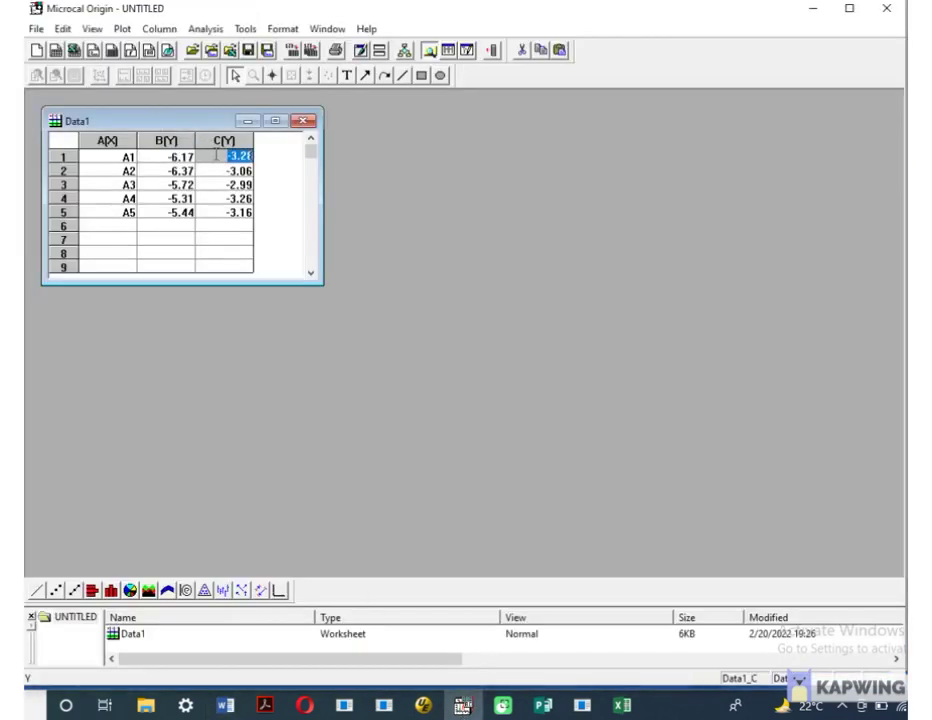
pyautogui.moveTo(80, 142); pyautogui.dragTo(206, 147)
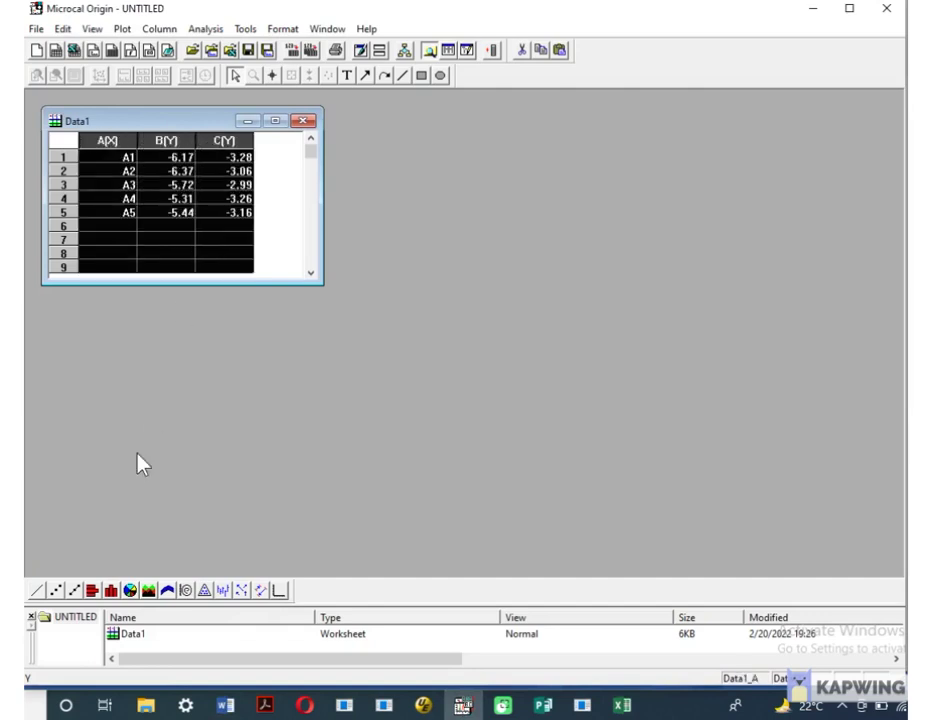
# - Plot HOMO and LUMO as a maximized scatter graph with the Y axis titled 'Energy (eV)'
pyautogui.click(56, 591)
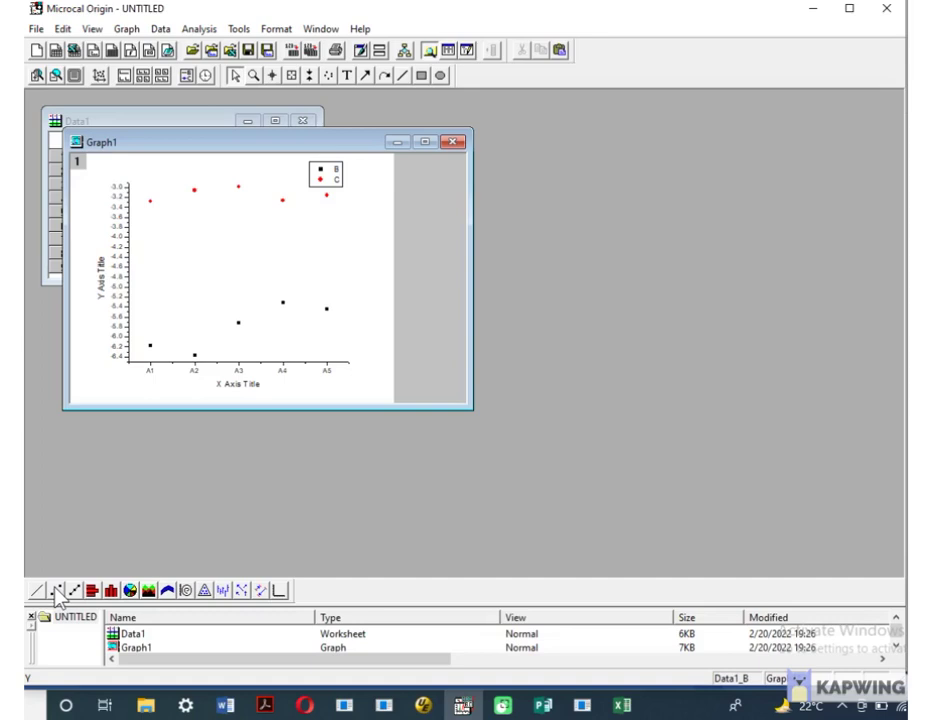
pyautogui.click(425, 142)
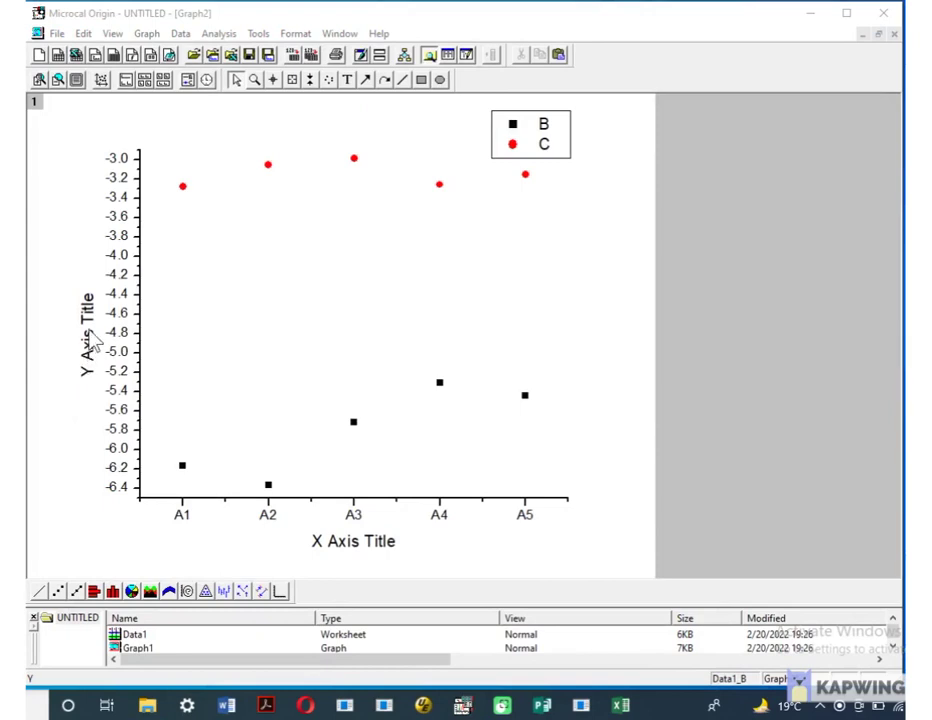
pyautogui.doubleClick(88, 336)
pyautogui.press('Delete')
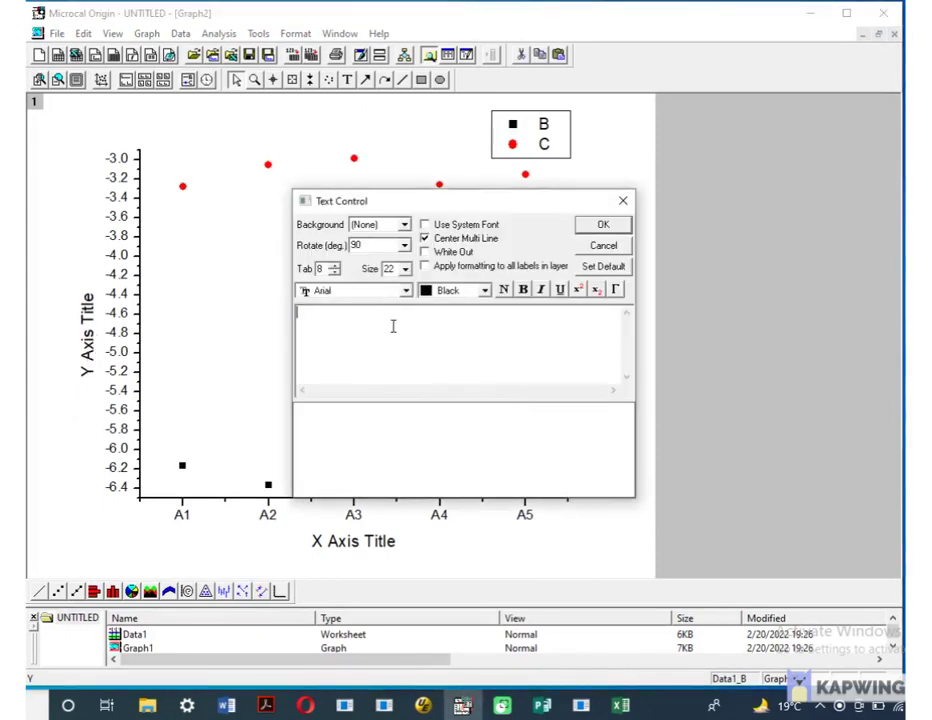
pyautogui.write('Energy ')
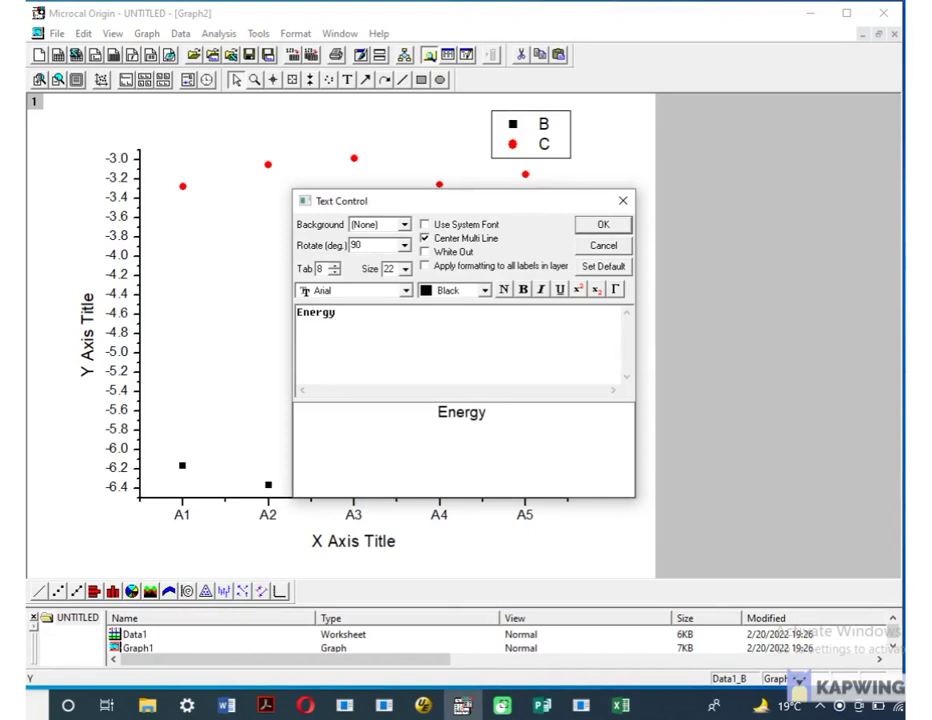
pyautogui.write('(e')
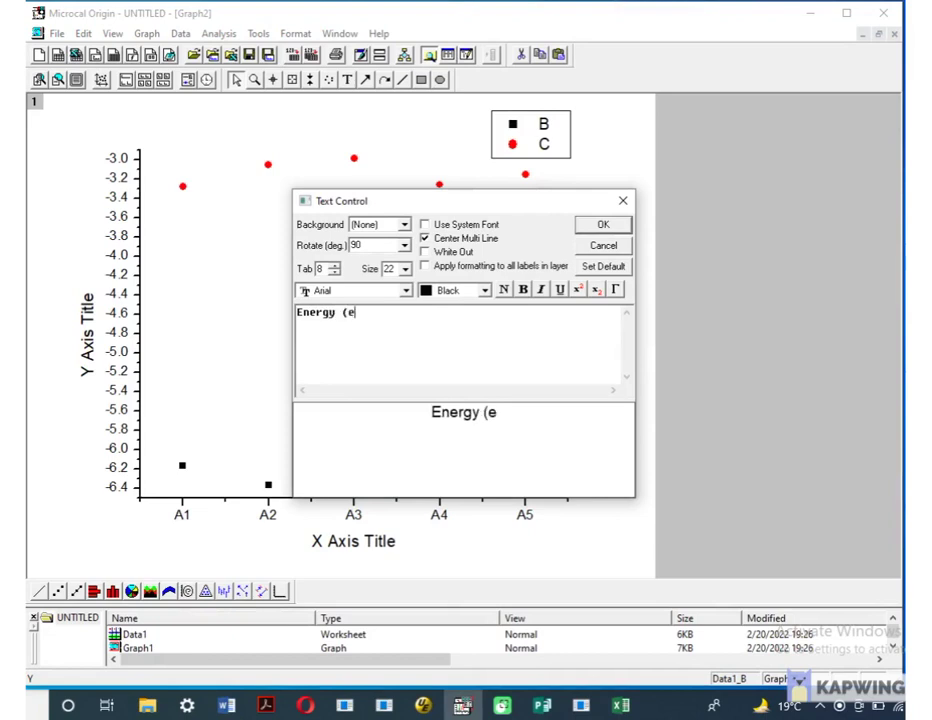
pyautogui.write('V)')
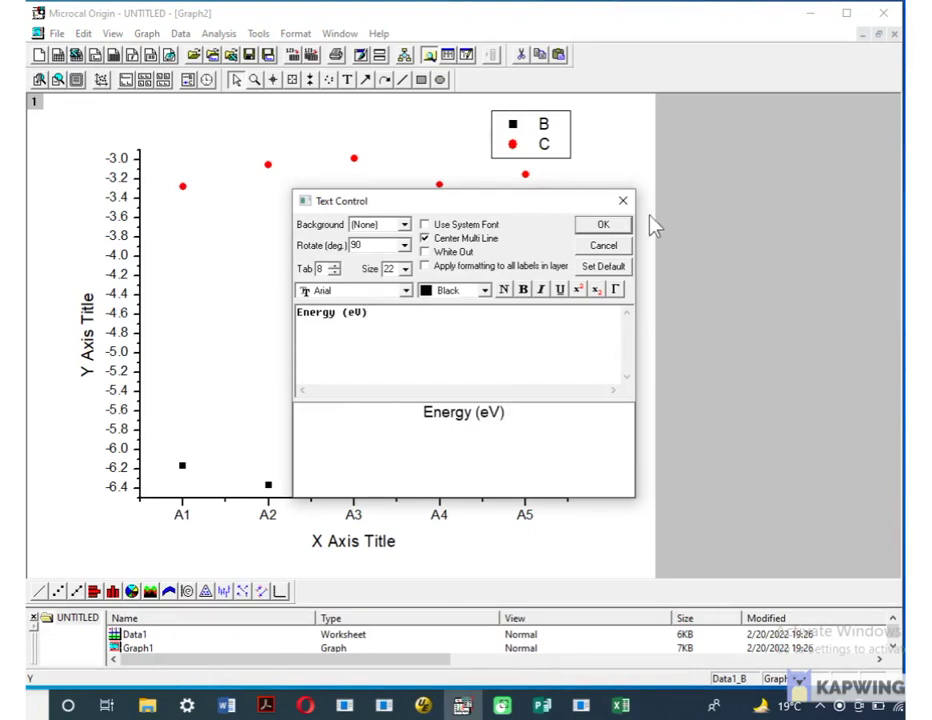
pyautogui.click(603, 229)
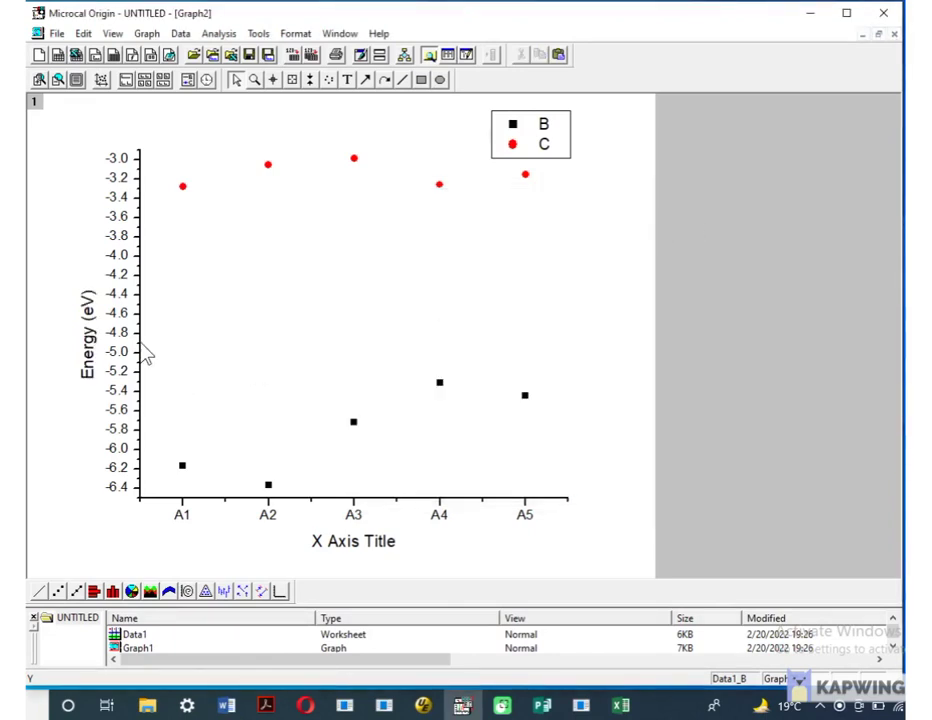
pyautogui.doubleClick(117, 328)
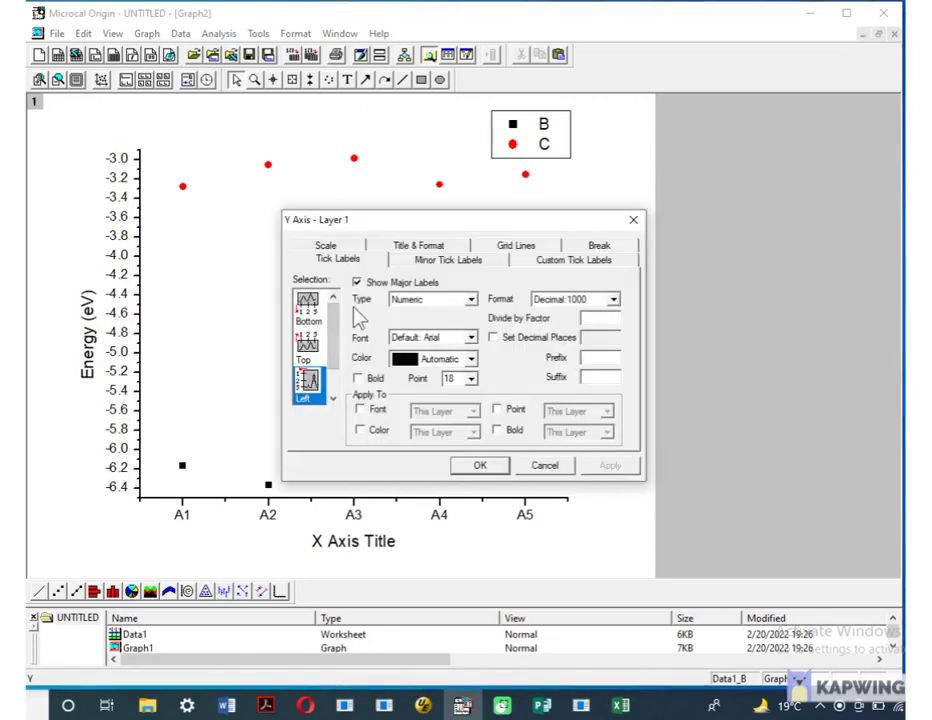
# - Rescale the Energy axis to start at -7 with whole-eV tick increments
pyautogui.click(330, 245)
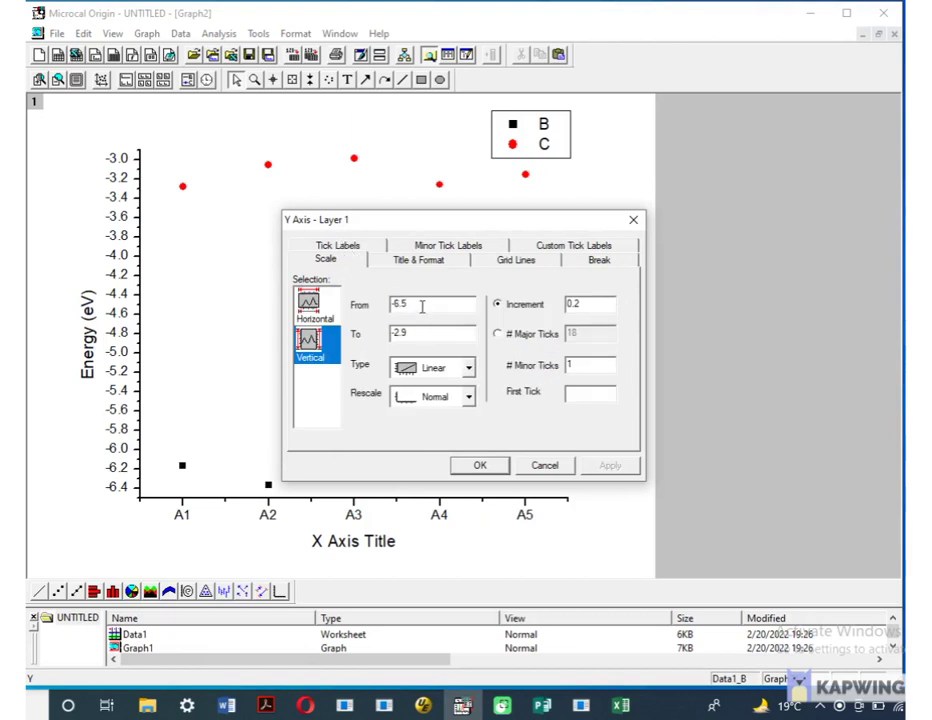
pyautogui.press('BackSpace')
pyautogui.press('BackSpace')
pyautogui.click(480, 467)
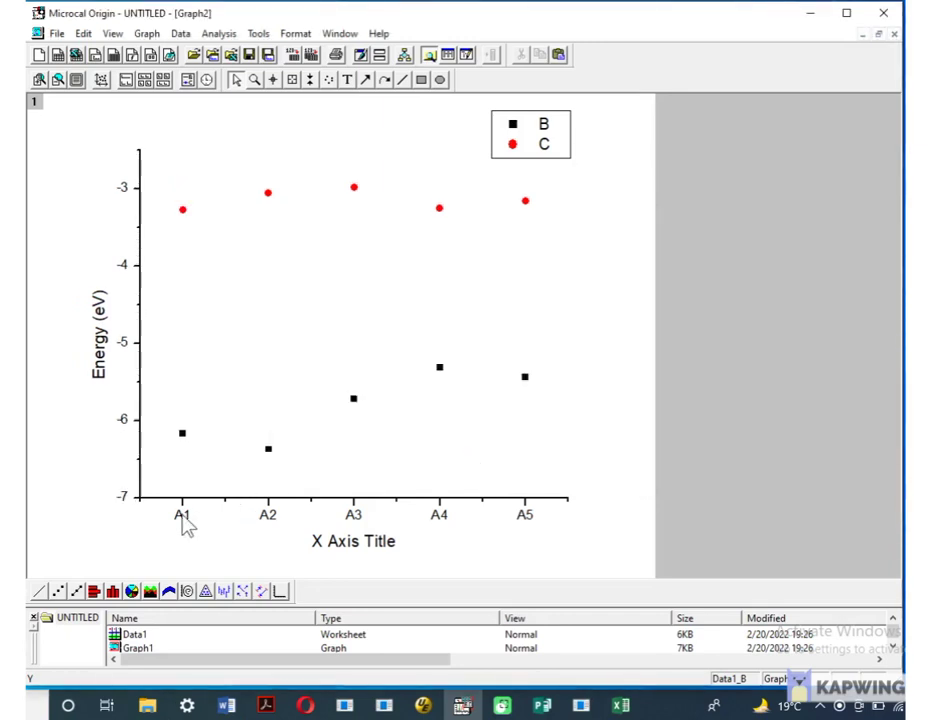
pyautogui.doubleClick(381, 551)
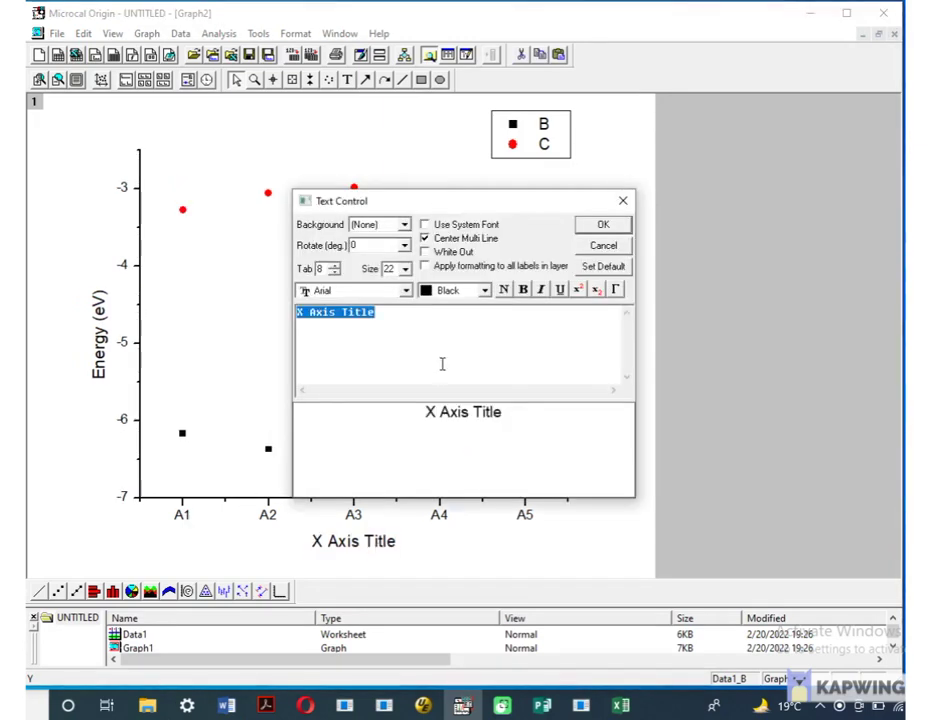
# - Delete the X axis title and use Data1_A names A1–A5 as X tick labels
pyautogui.press('BackSpace')
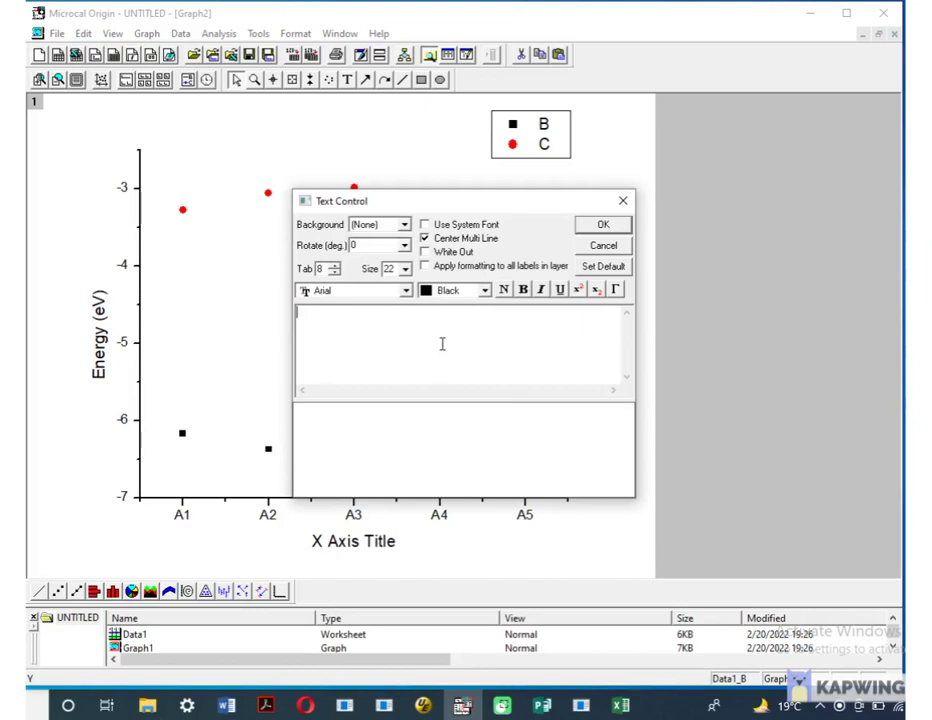
pyautogui.click(601, 225)
pyautogui.doubleClick(358, 526)
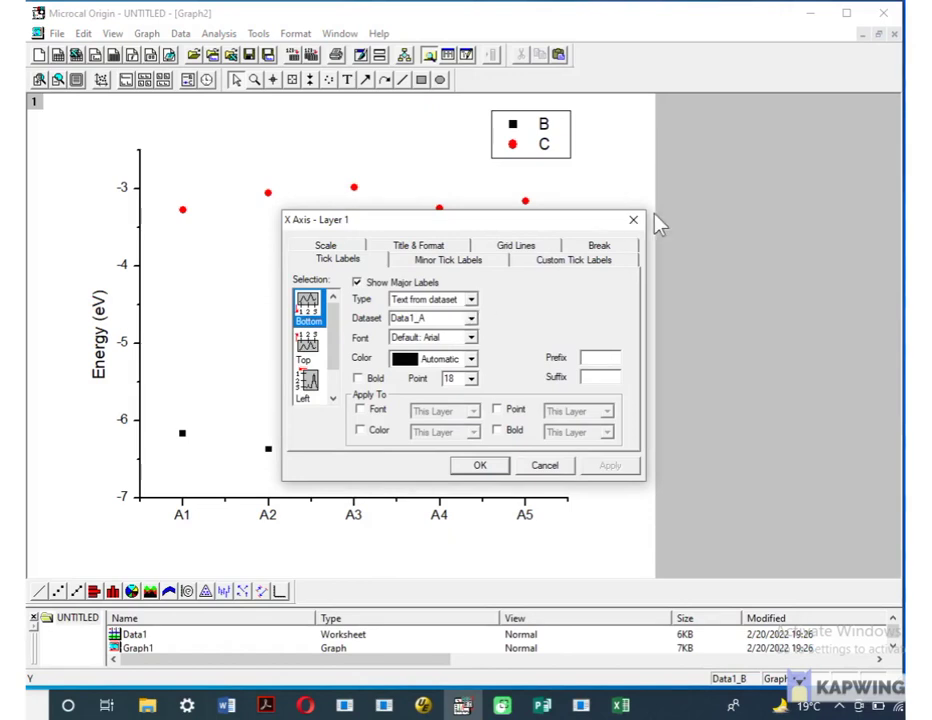
pyautogui.click(640, 219)
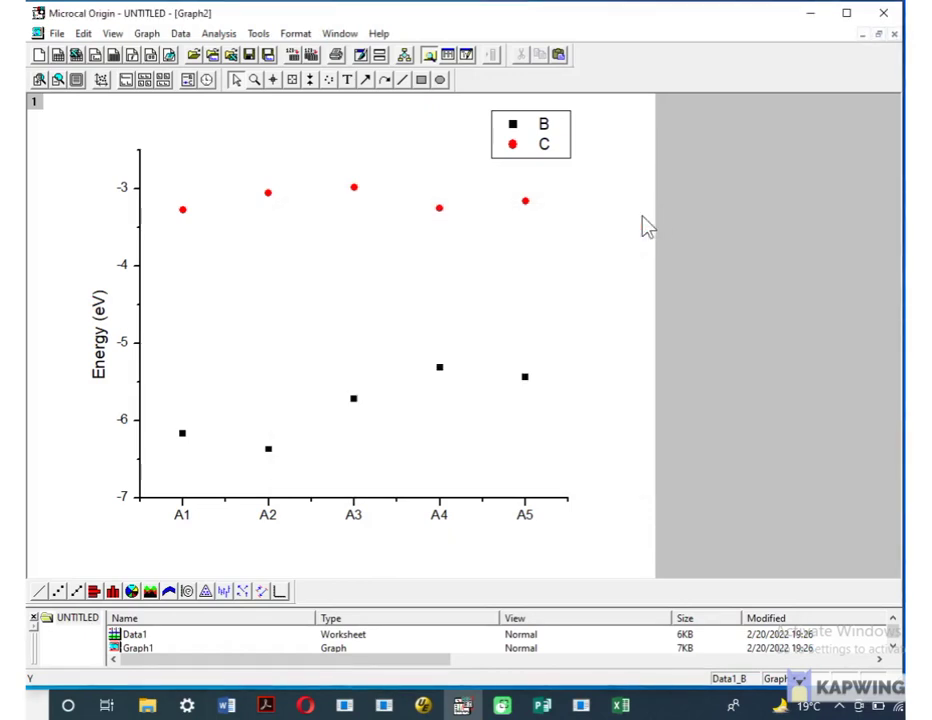
pyautogui.doubleClick(565, 160)
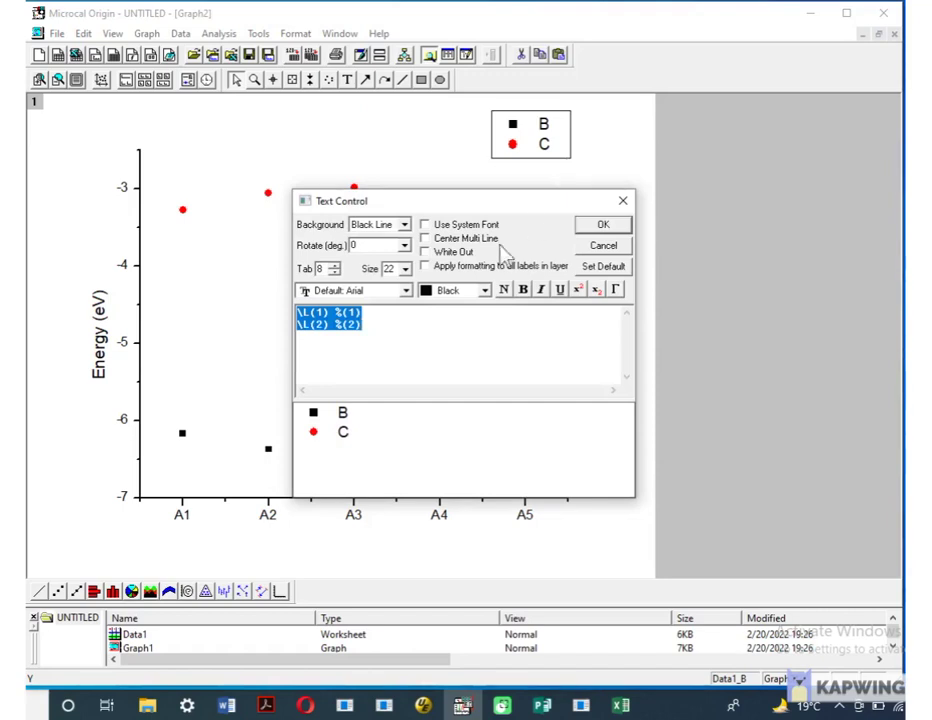
# - Replace the legend codes %(1) and %(2) with LUMO and HOMO
pyautogui.click(365, 313)
pyautogui.press('BackSpace')
pyautogui.press('BackSpace')
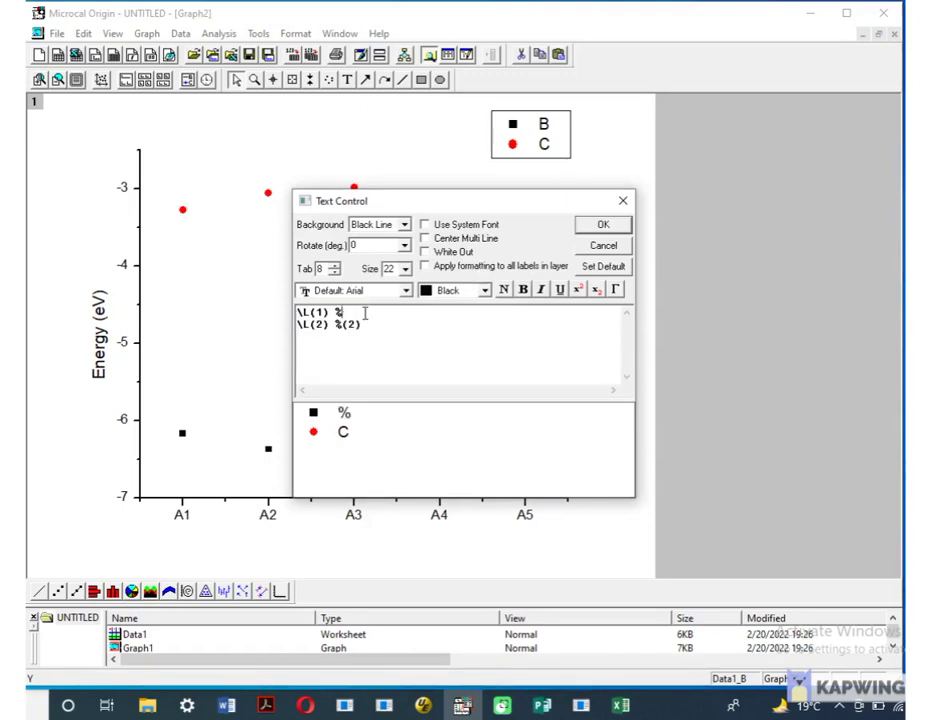
pyautogui.press('BackSpace')
pyautogui.write('LUMO')
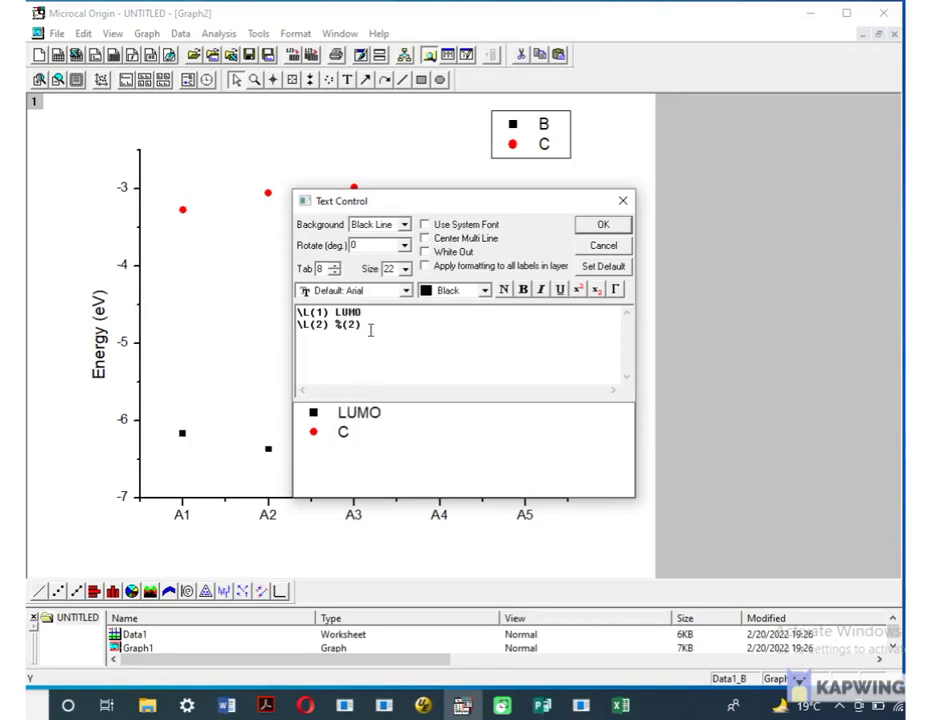
pyautogui.press('BackSpace')
pyautogui.press('BackSpace')
pyautogui.press('BackSpace')
pyautogui.press('BackSpace')
pyautogui.write('HOMO')
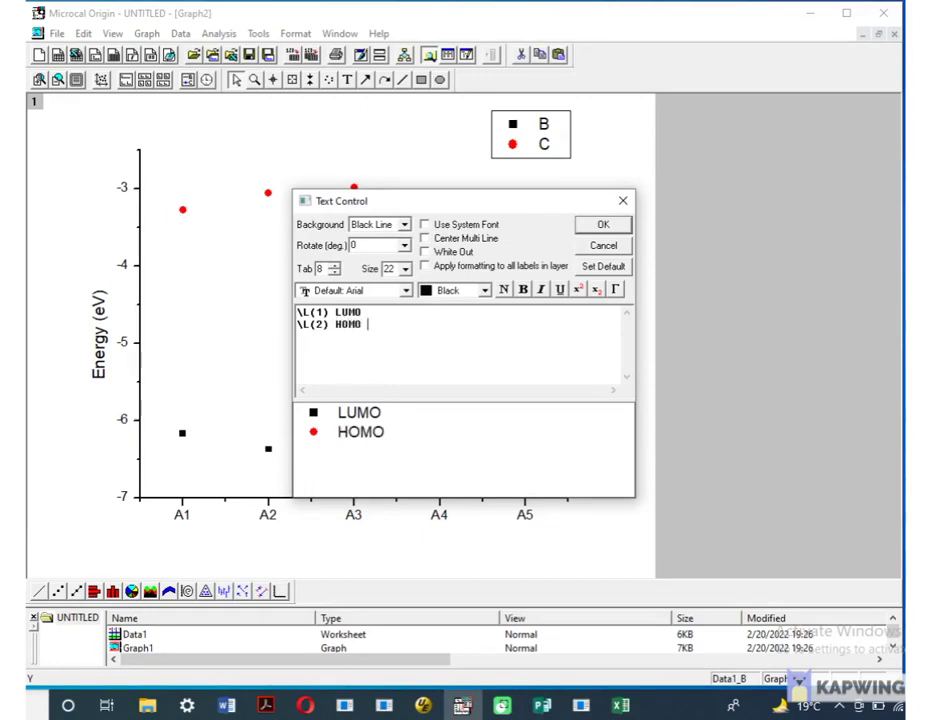
pyautogui.click(603, 224)
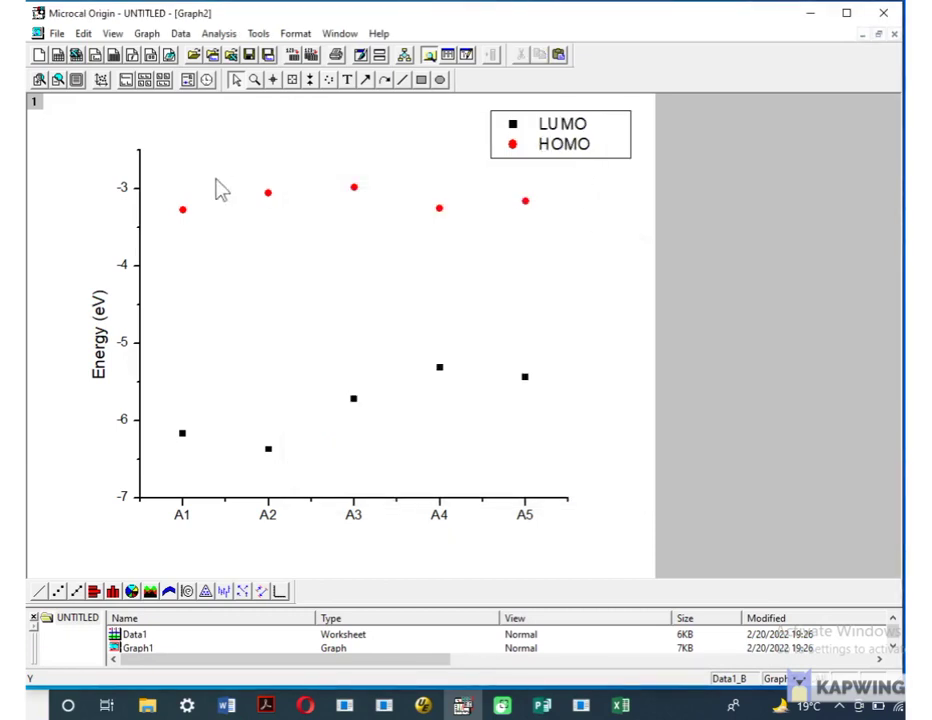
pyautogui.doubleClick(185, 213)
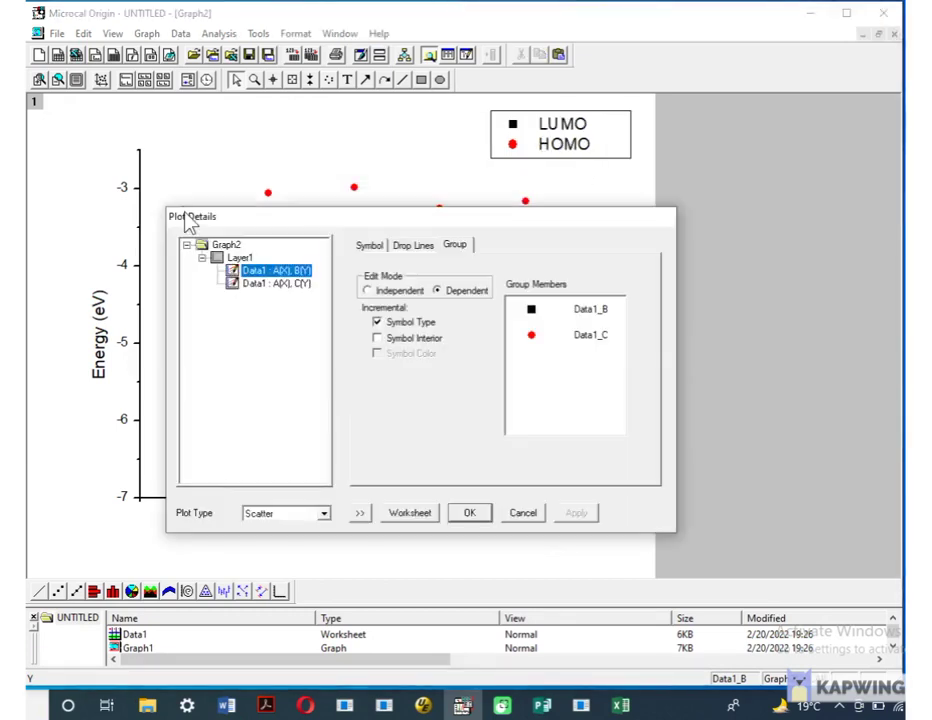
# - Make series independent and set LUMO markers to horizontal dashes of size 12
pyautogui.click(368, 291)
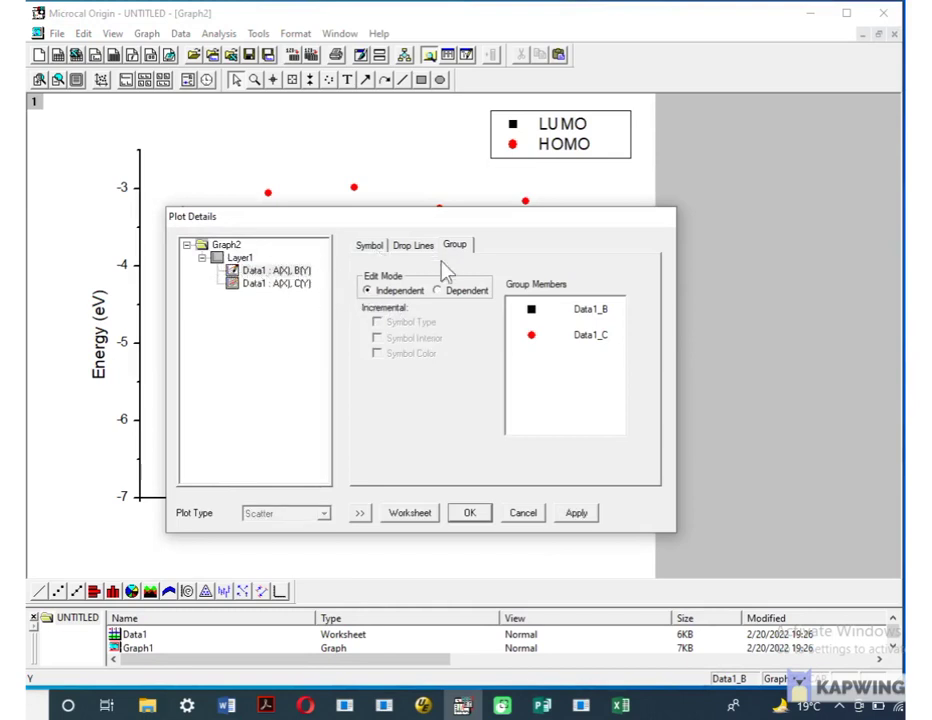
pyautogui.click(281, 273)
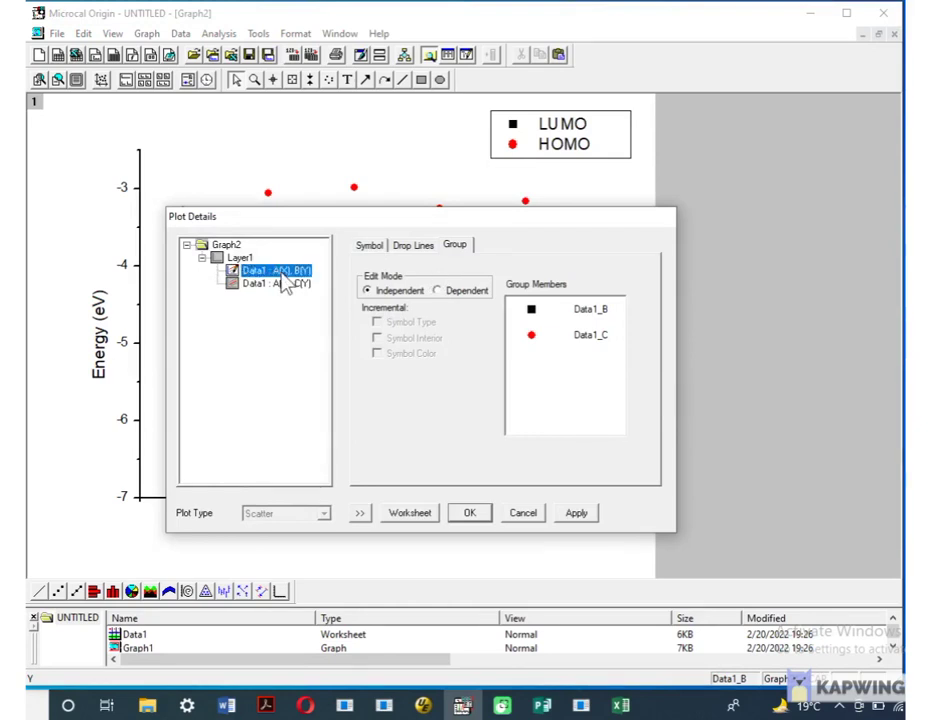
pyautogui.click(368, 247)
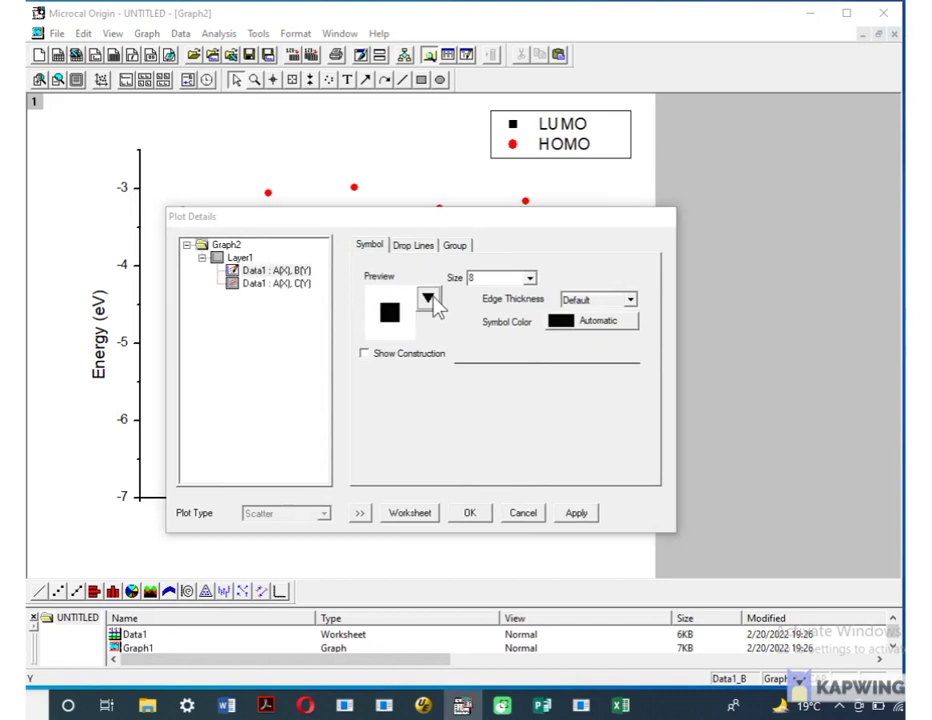
pyautogui.click(430, 302)
pyautogui.click(412, 516)
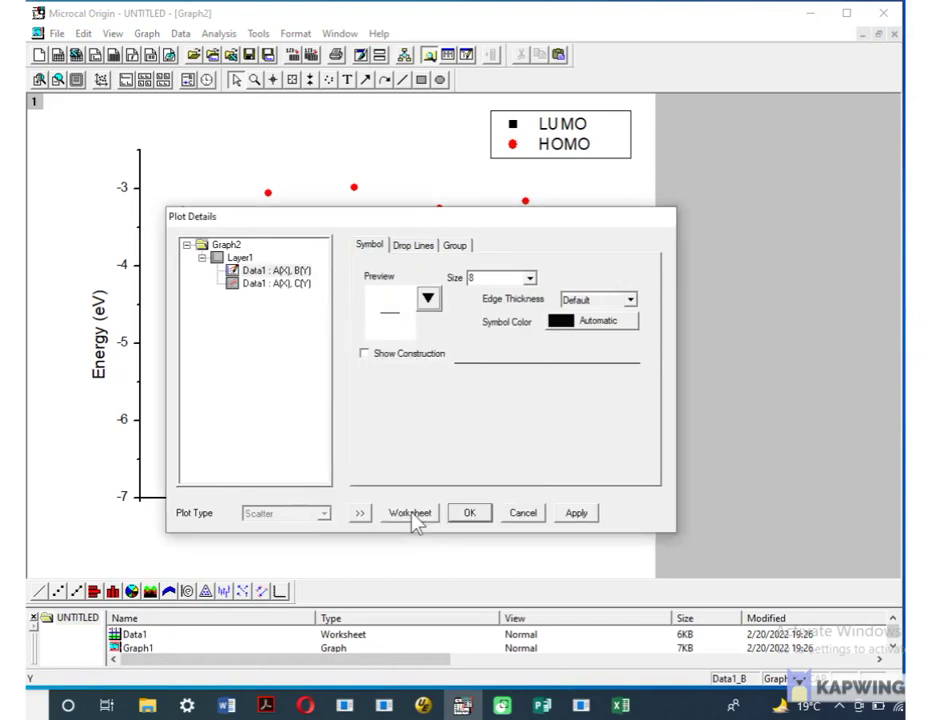
pyautogui.click(530, 278)
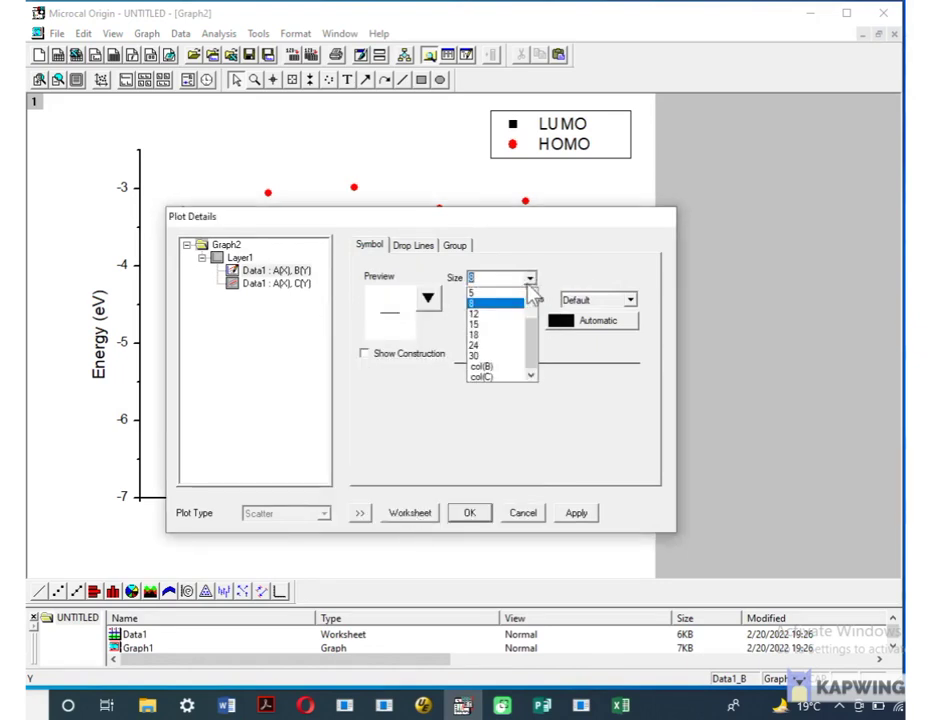
pyautogui.click(506, 316)
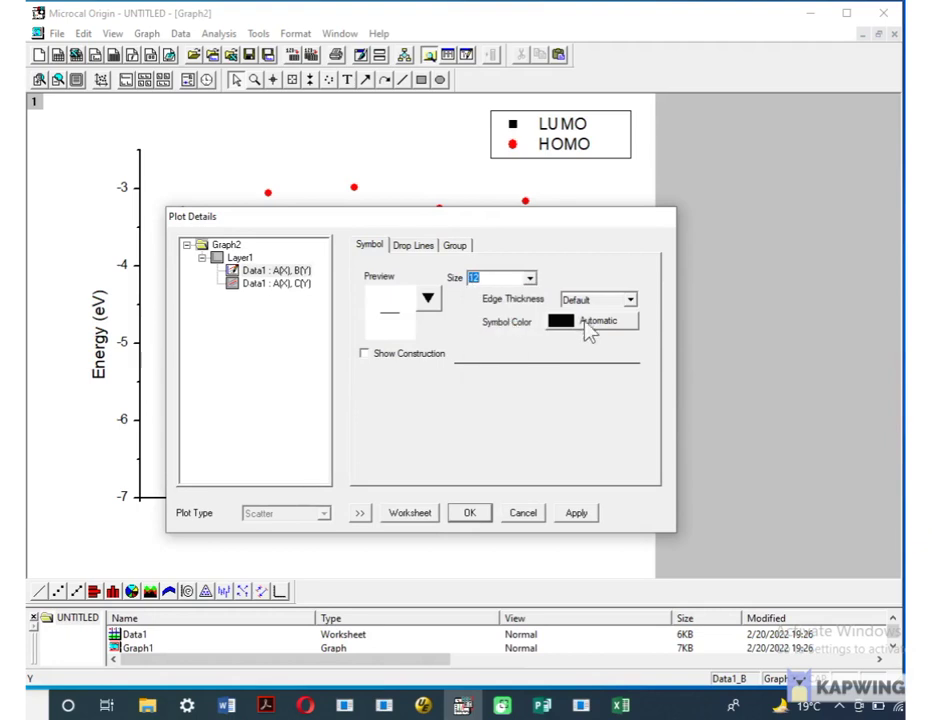
pyautogui.click(474, 516)
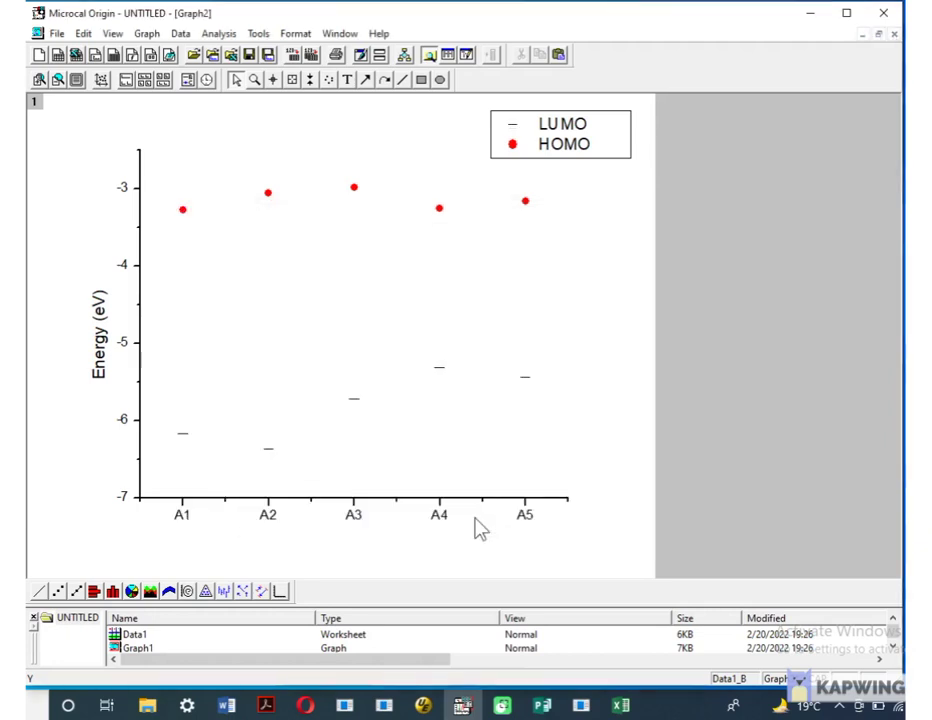
# - Make the HOMO markers red horizontal dashes of size 30
pyautogui.doubleClick(183, 210)
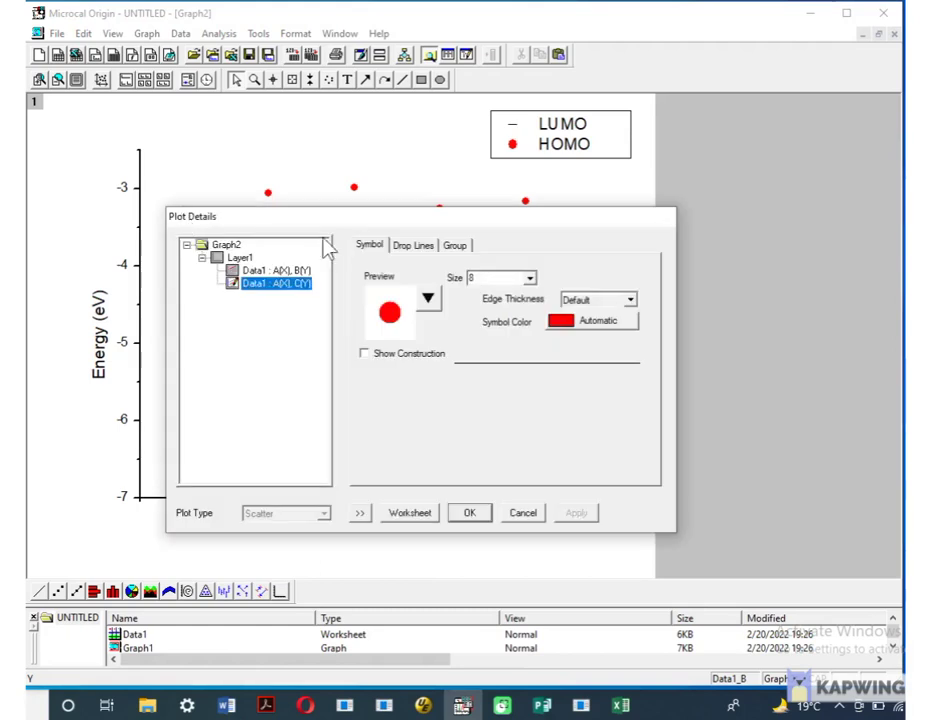
pyautogui.click(428, 298)
pyautogui.click(410, 516)
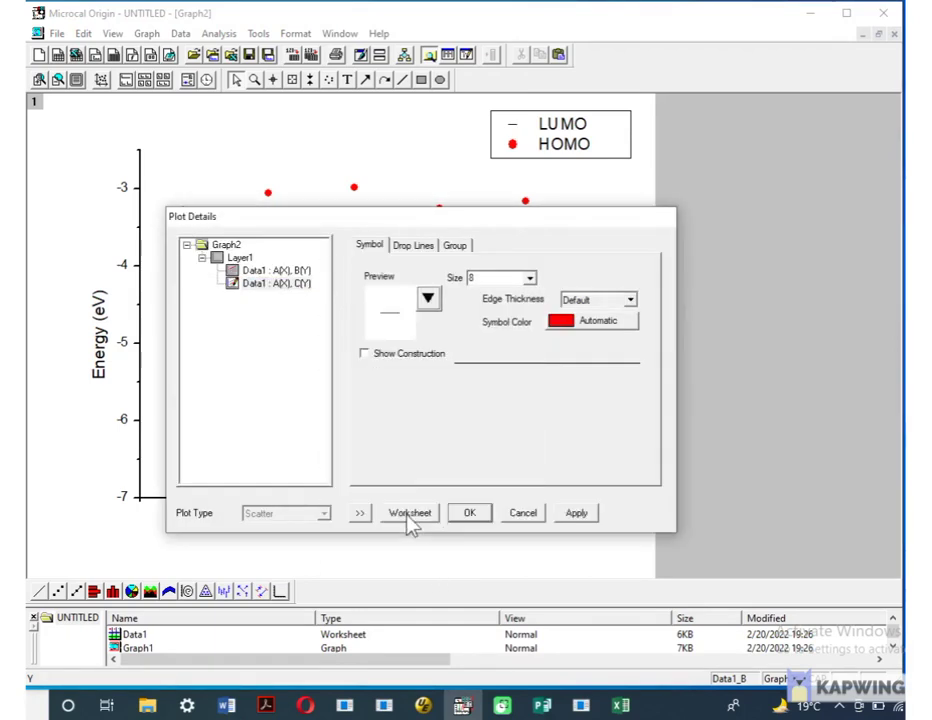
pyautogui.click(530, 279)
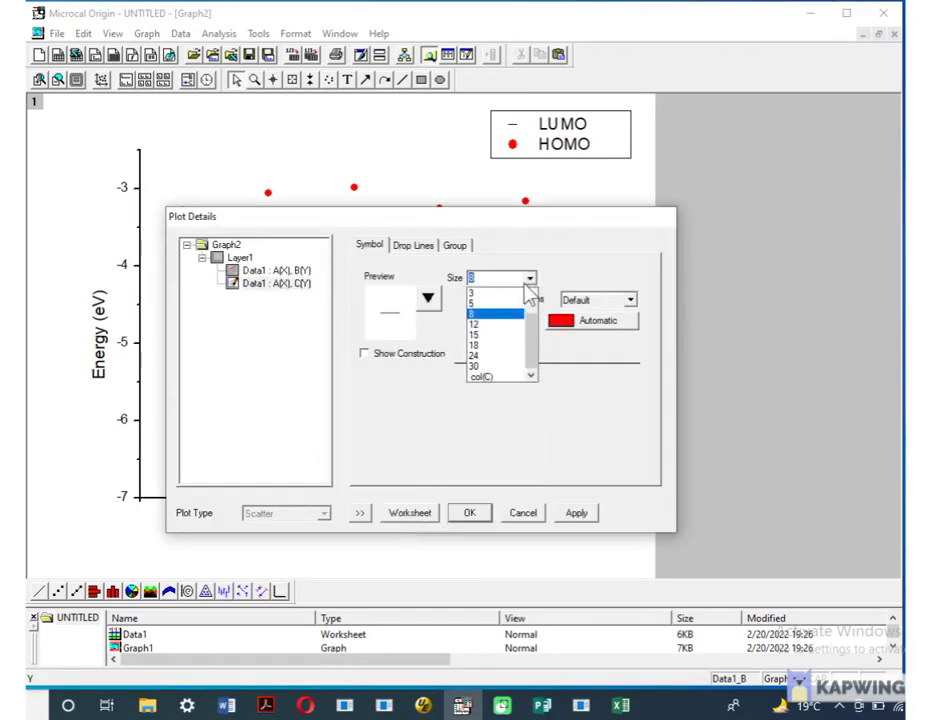
pyautogui.click(486, 367)
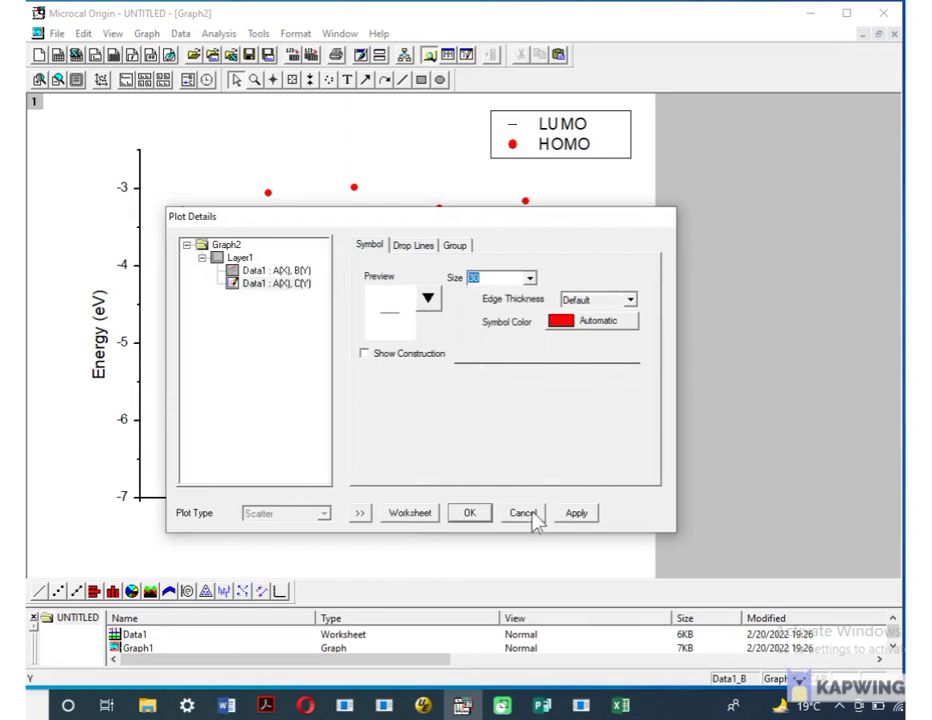
pyautogui.click(469, 513)
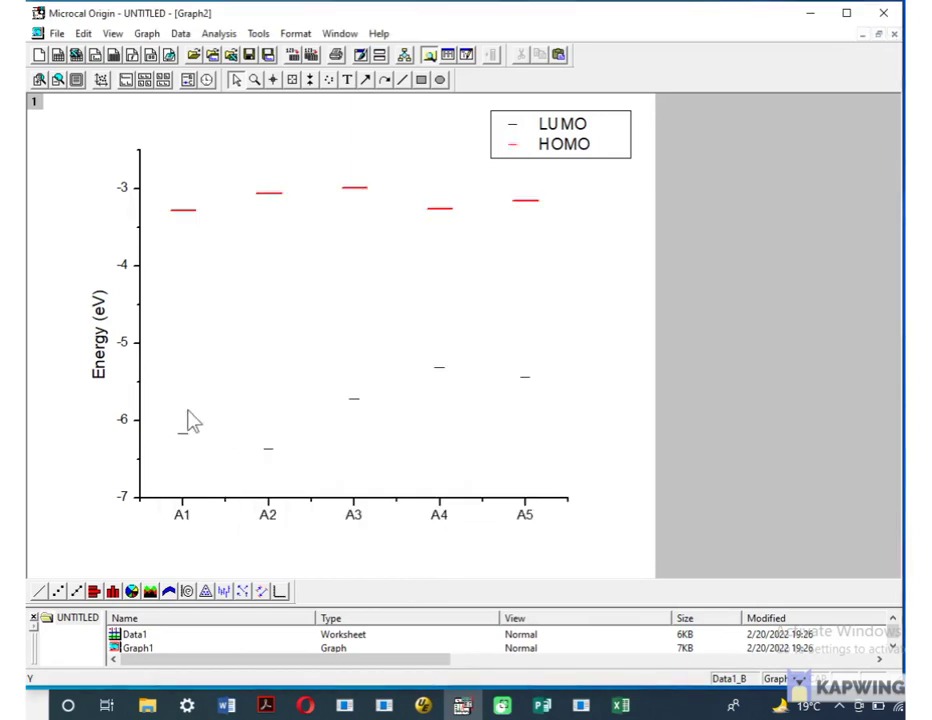
# - Enlarge the black LUMO dash markers to size 30
pyautogui.doubleClick(183, 437)
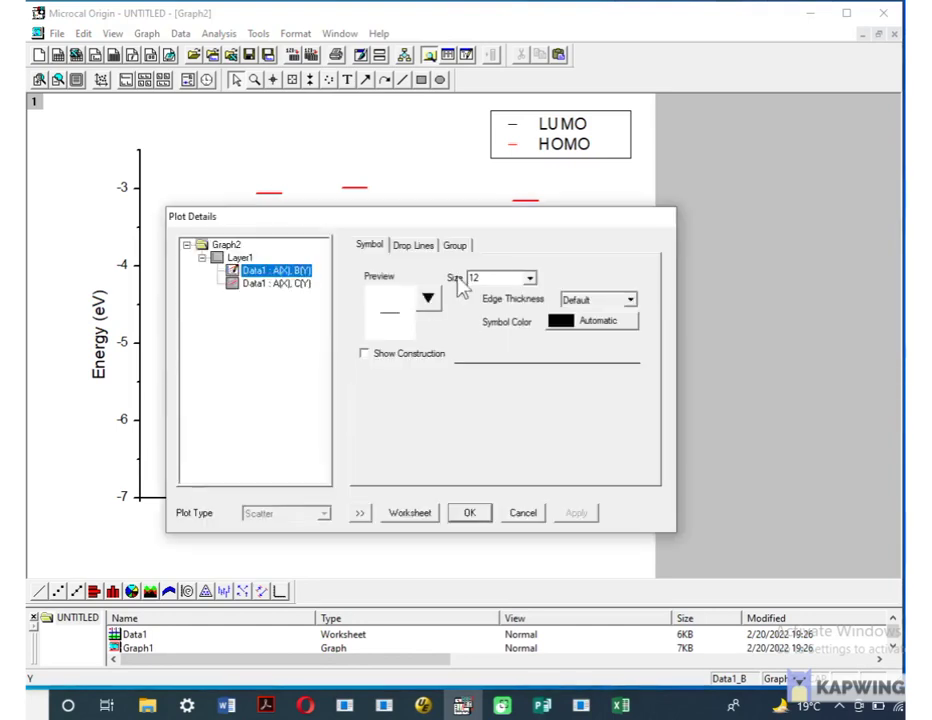
pyautogui.click(530, 279)
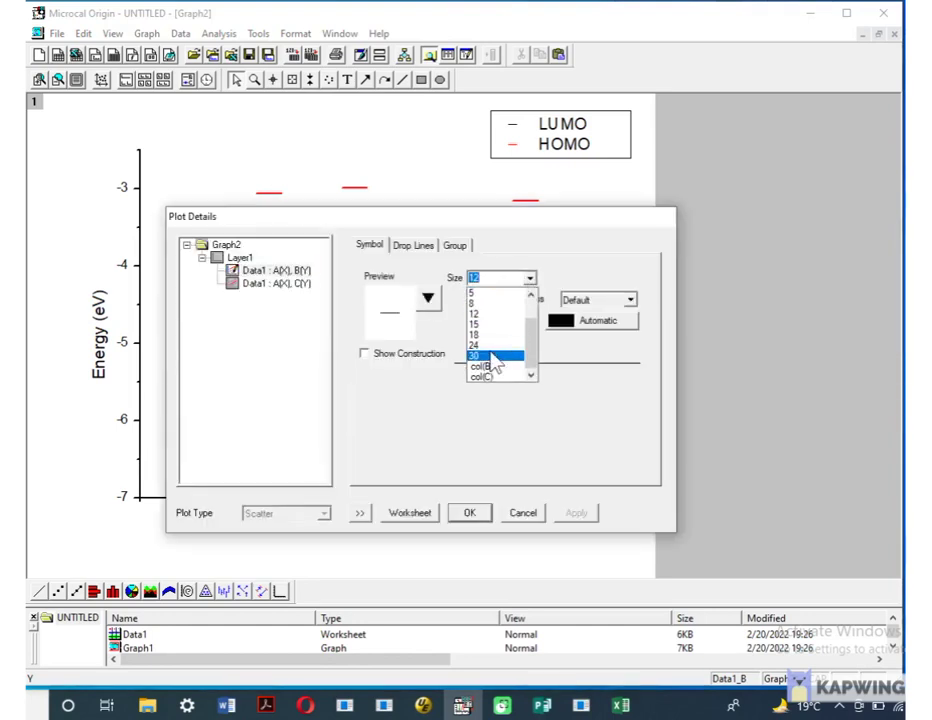
pyautogui.click(494, 357)
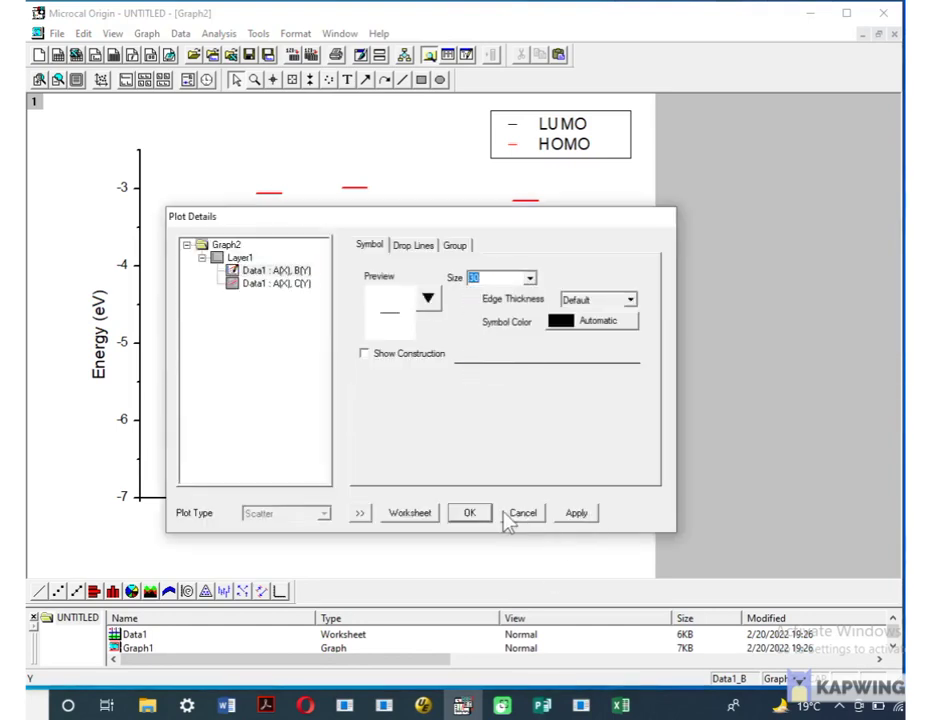
pyautogui.click(470, 513)
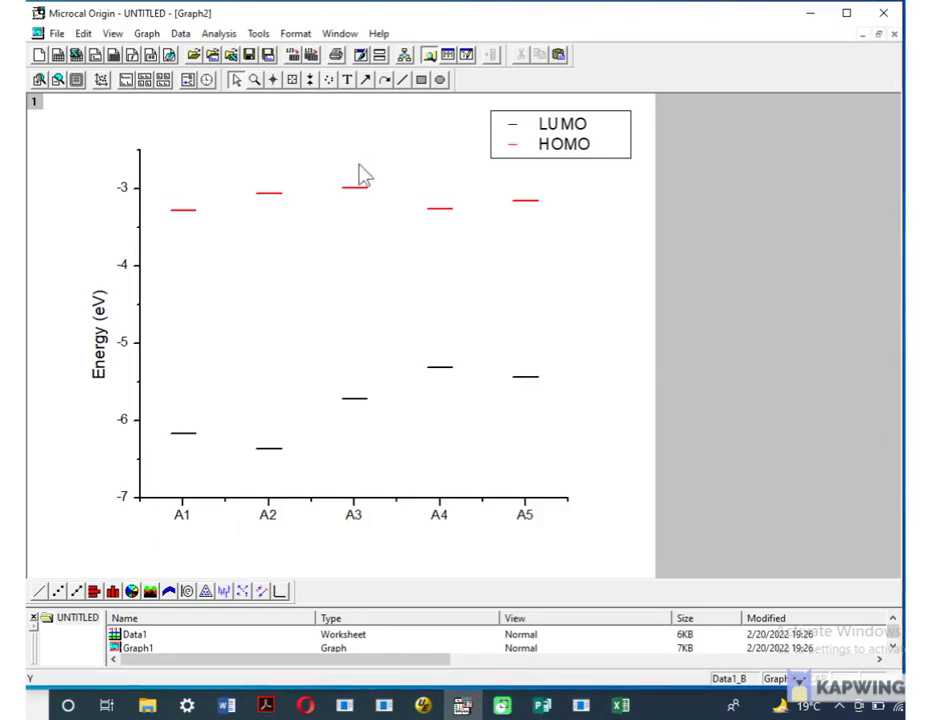
# - Draw downward arrows from the red HOMO levels of A1 through A5
pyautogui.click(366, 80)
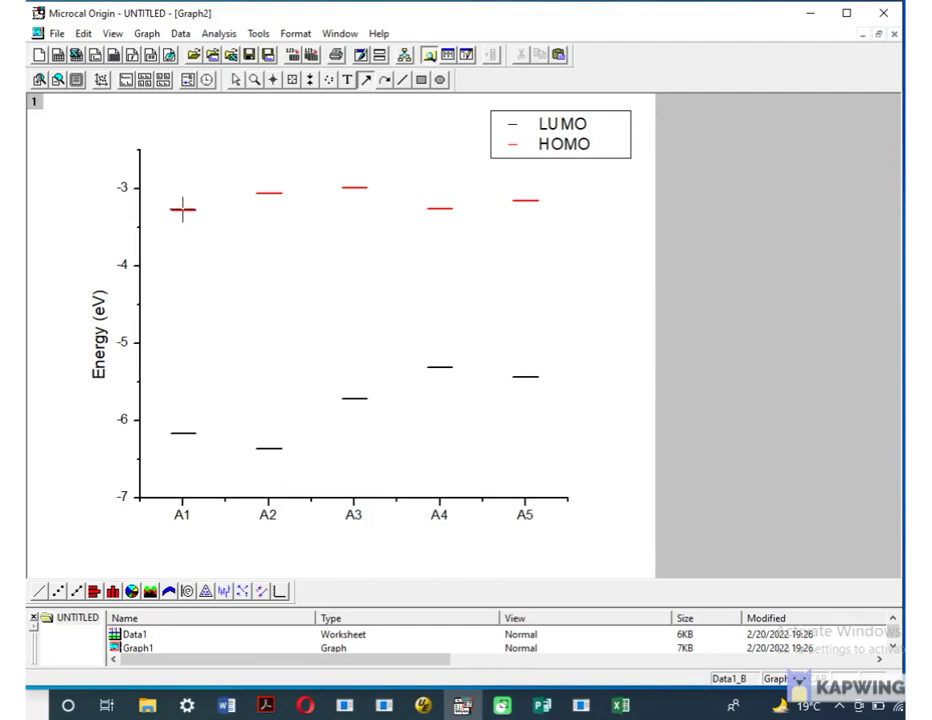
pyautogui.moveTo(184, 210); pyautogui.dragTo(184, 307)
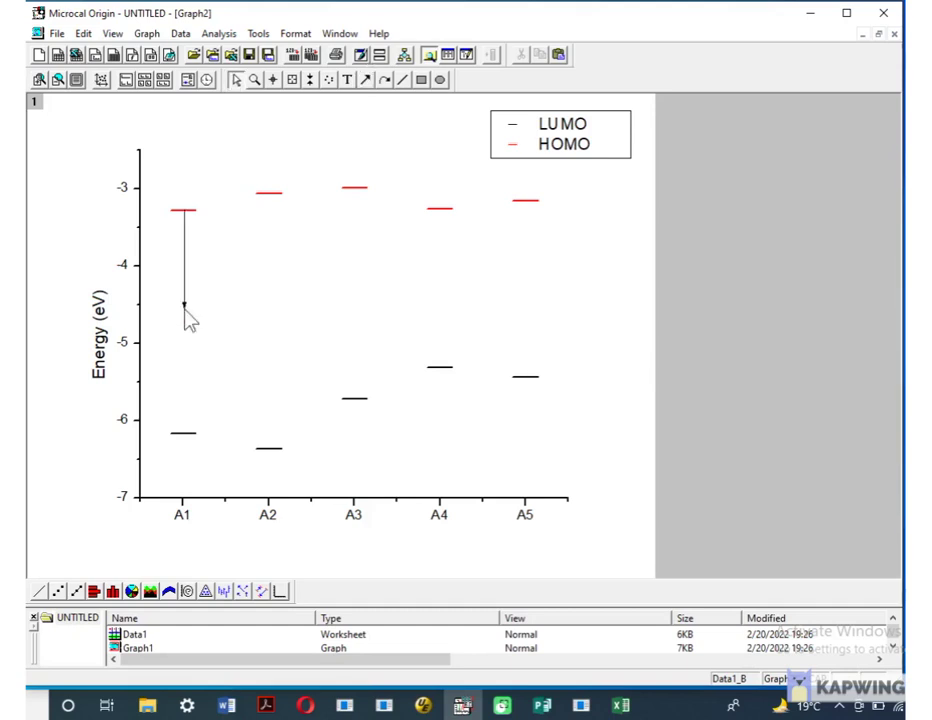
pyautogui.click(365, 79)
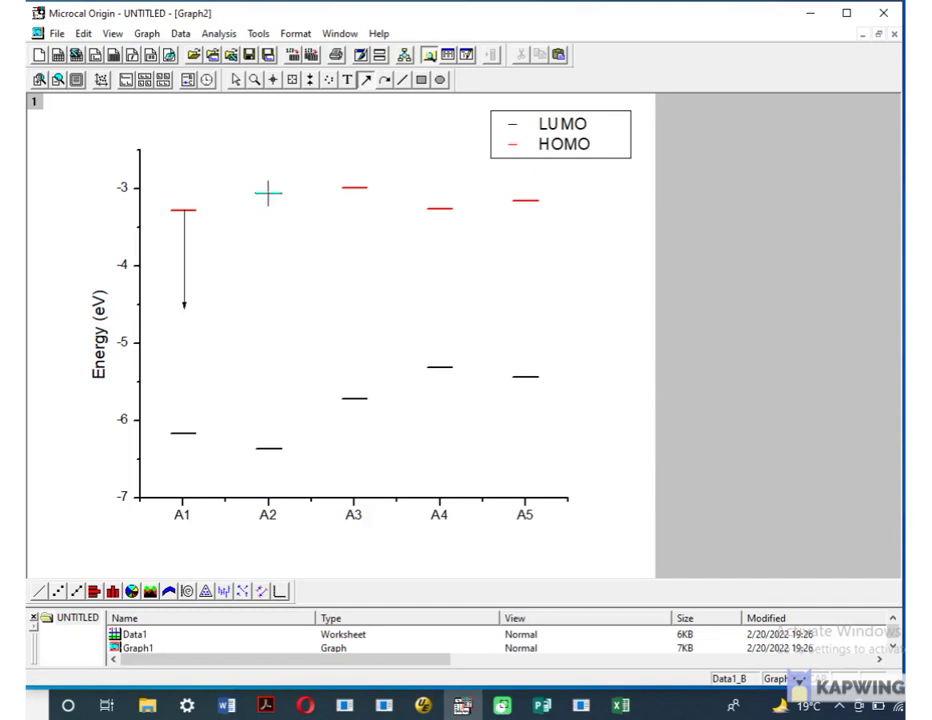
pyautogui.moveTo(268, 193); pyautogui.dragTo(268, 298)
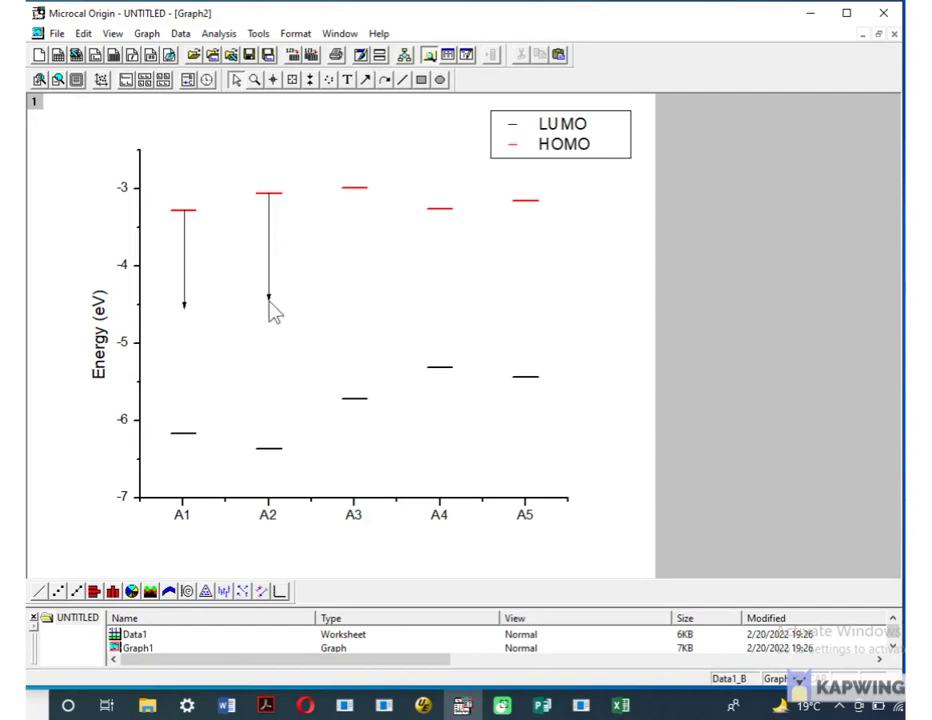
pyautogui.click(366, 82)
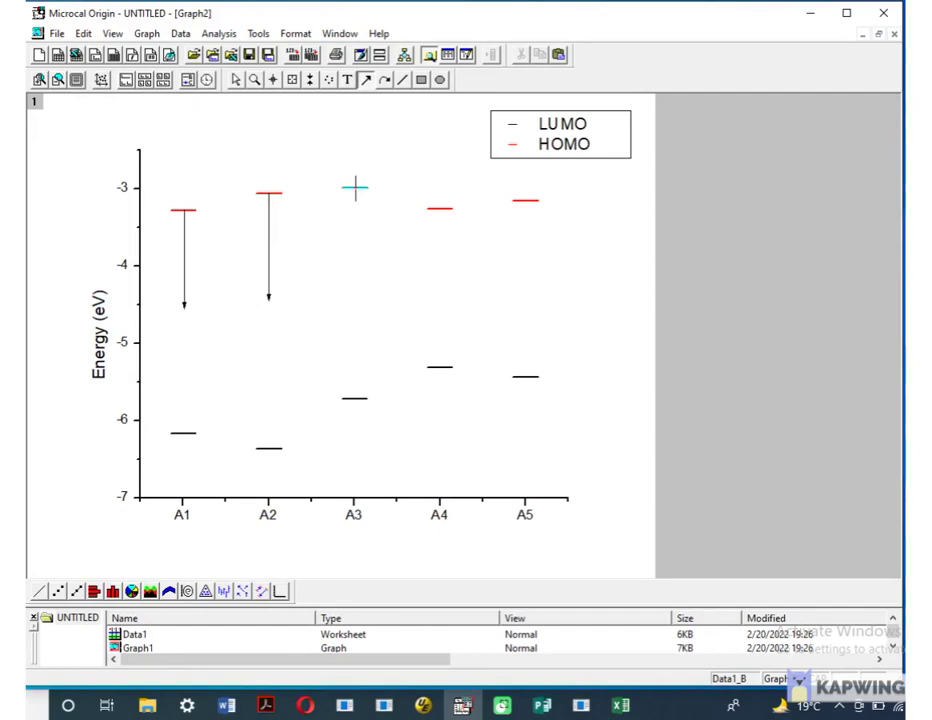
pyautogui.moveTo(355, 187); pyautogui.dragTo(356, 287)
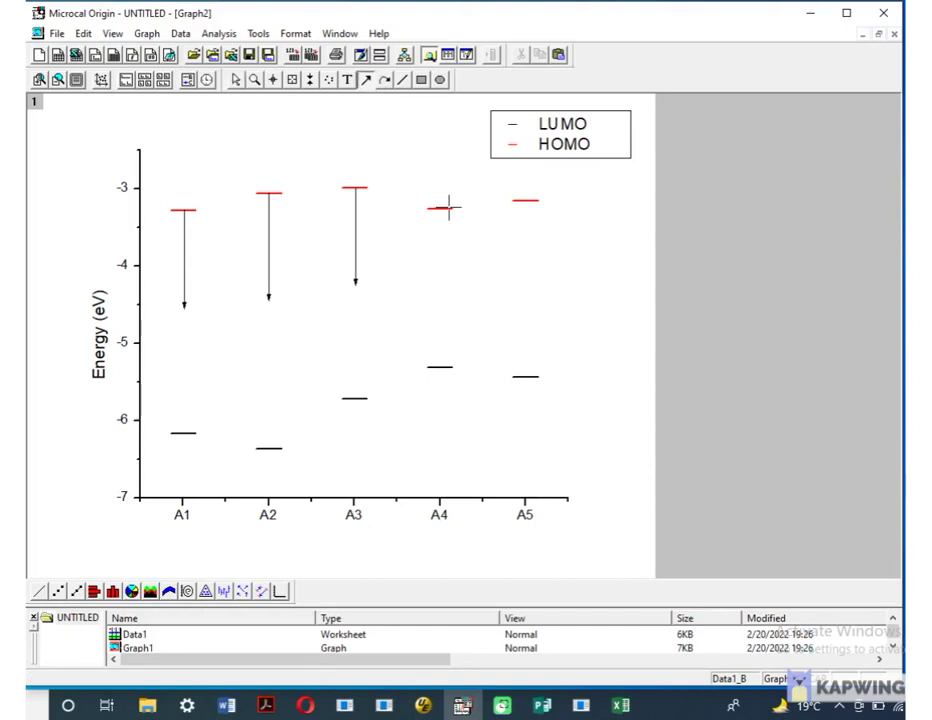
pyautogui.moveTo(441, 208); pyautogui.dragTo(441, 277)
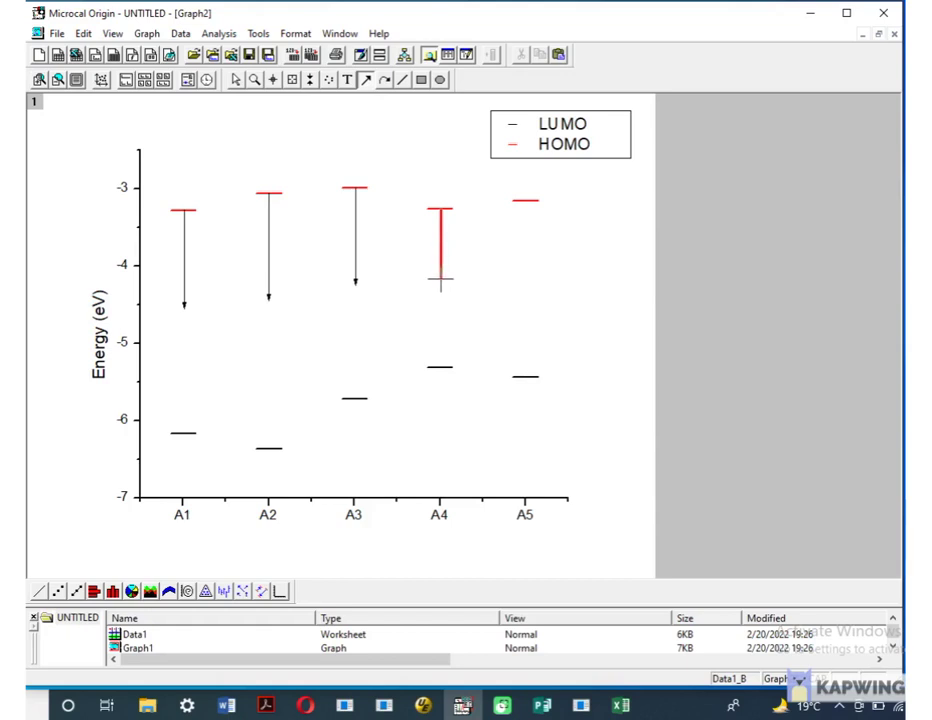
pyautogui.moveTo(441, 279); pyautogui.dragTo(441, 279)
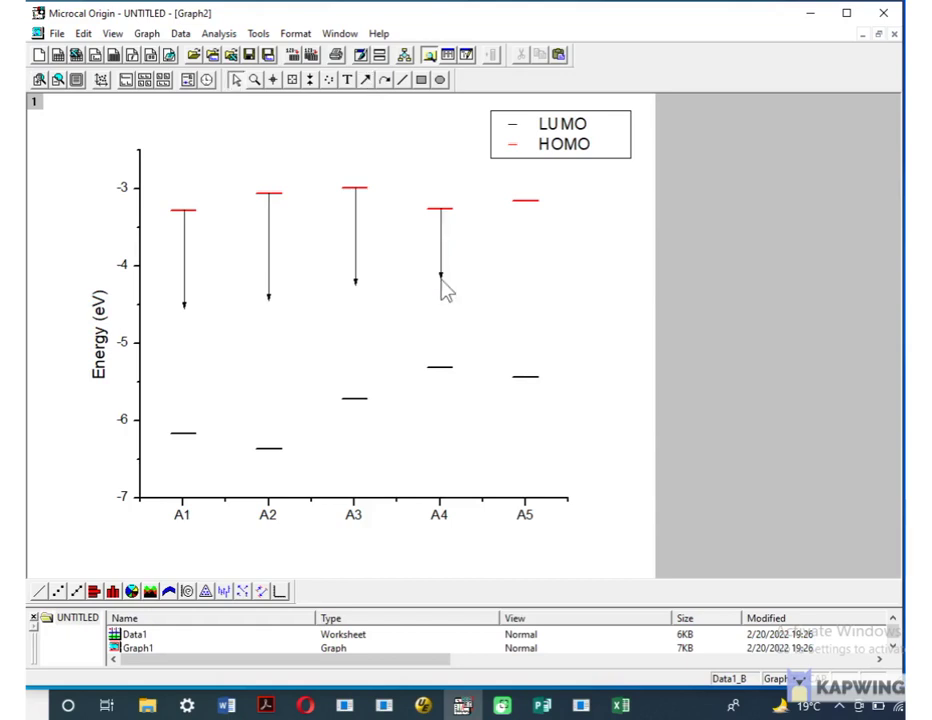
pyautogui.click(367, 80)
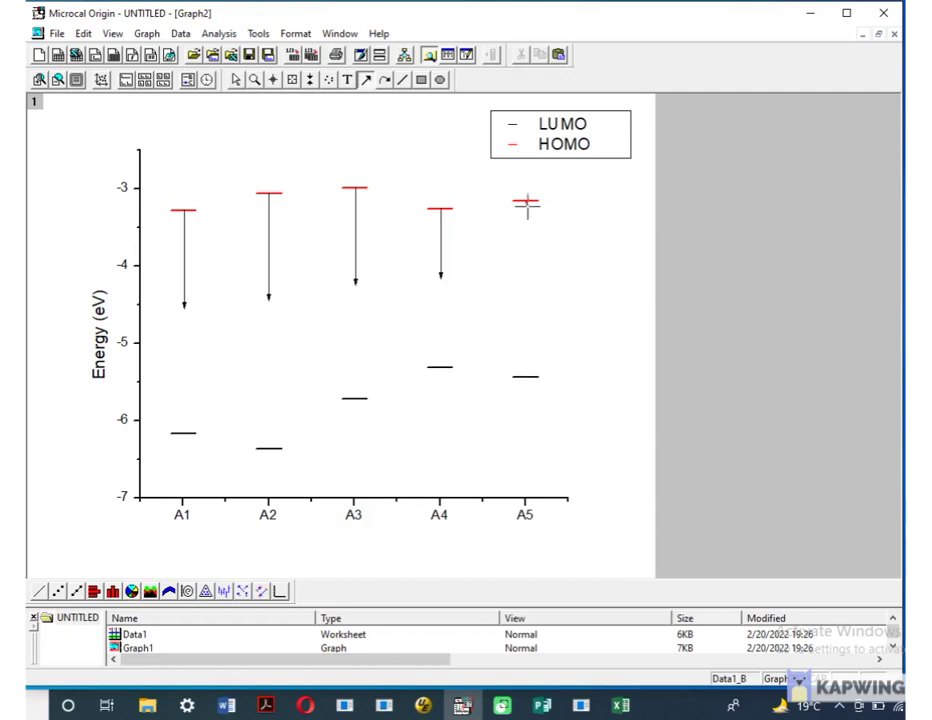
pyautogui.moveTo(527, 204); pyautogui.dragTo(526, 266)
pyautogui.moveTo(526, 270); pyautogui.dragTo(526, 268)
# - Draw an upward arrow from A1's black level to about -4.8 eV
pyautogui.click(365, 80)
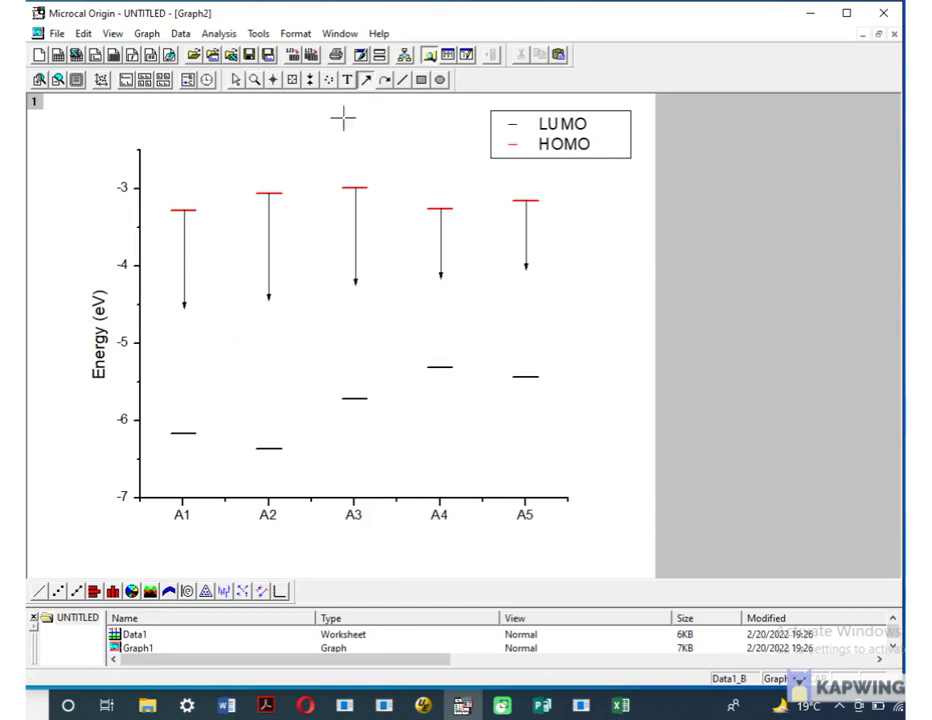
pyautogui.moveTo(184, 434); pyautogui.dragTo(184, 325)
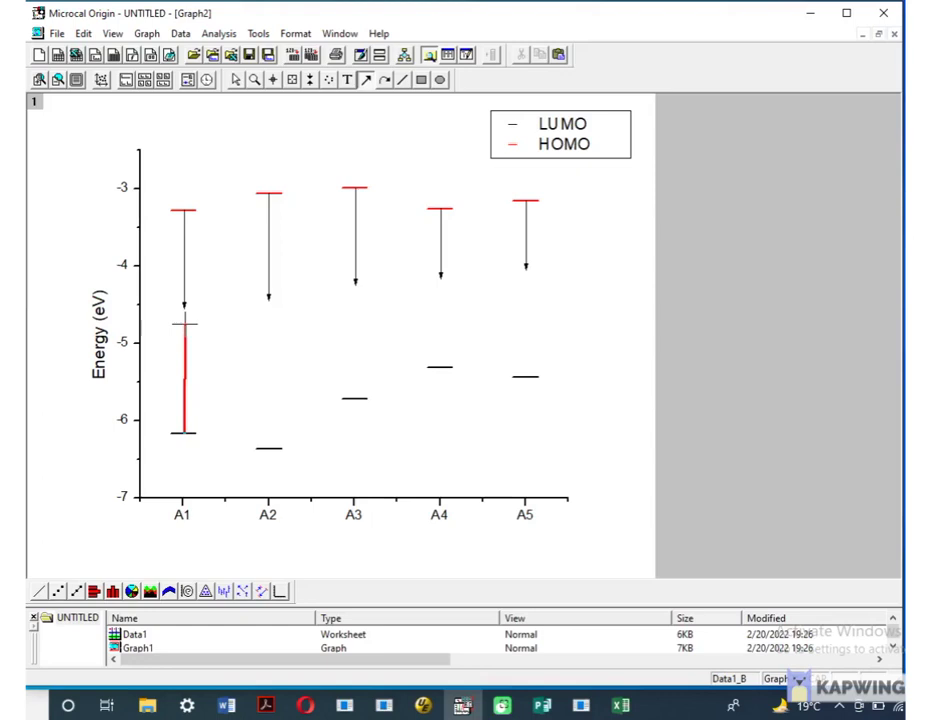
pyautogui.moveTo(184, 323); pyautogui.dragTo(184, 323)
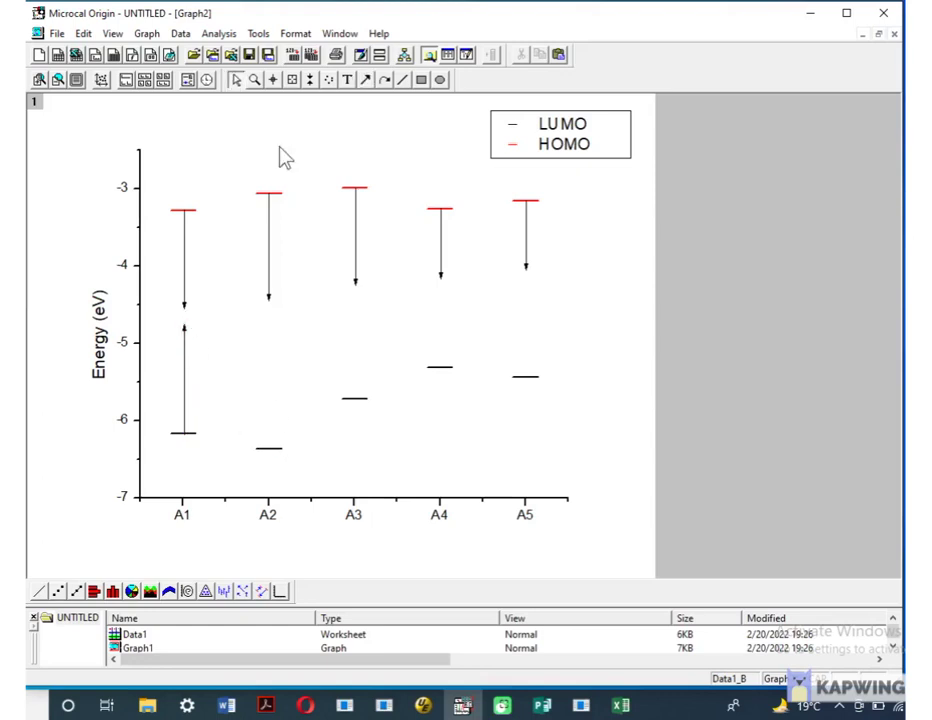
# - Draw upward arrows from the black LUMO levels of A2, A3, A4 and A5
pyautogui.click(365, 79)
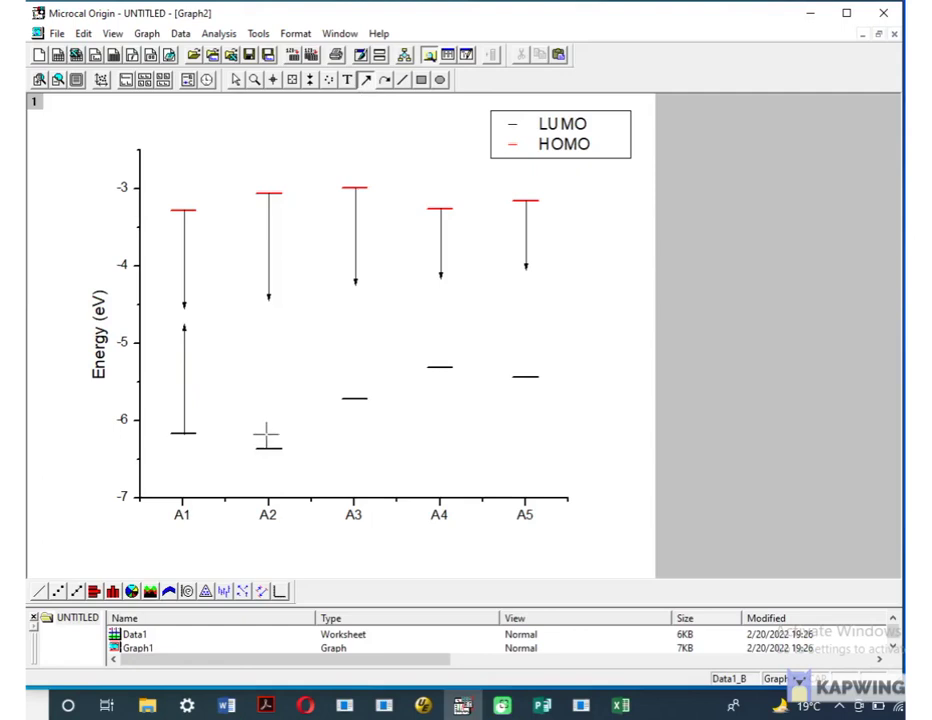
pyautogui.moveTo(269, 449); pyautogui.dragTo(270, 320)
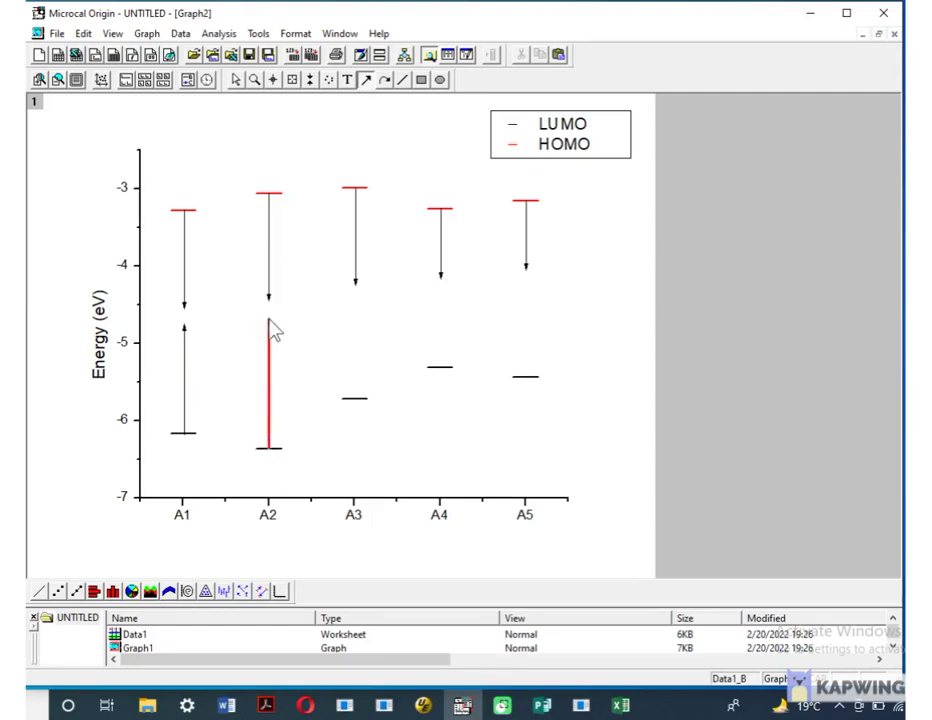
pyautogui.click(365, 79)
pyautogui.moveTo(354, 399); pyautogui.dragTo(355, 296)
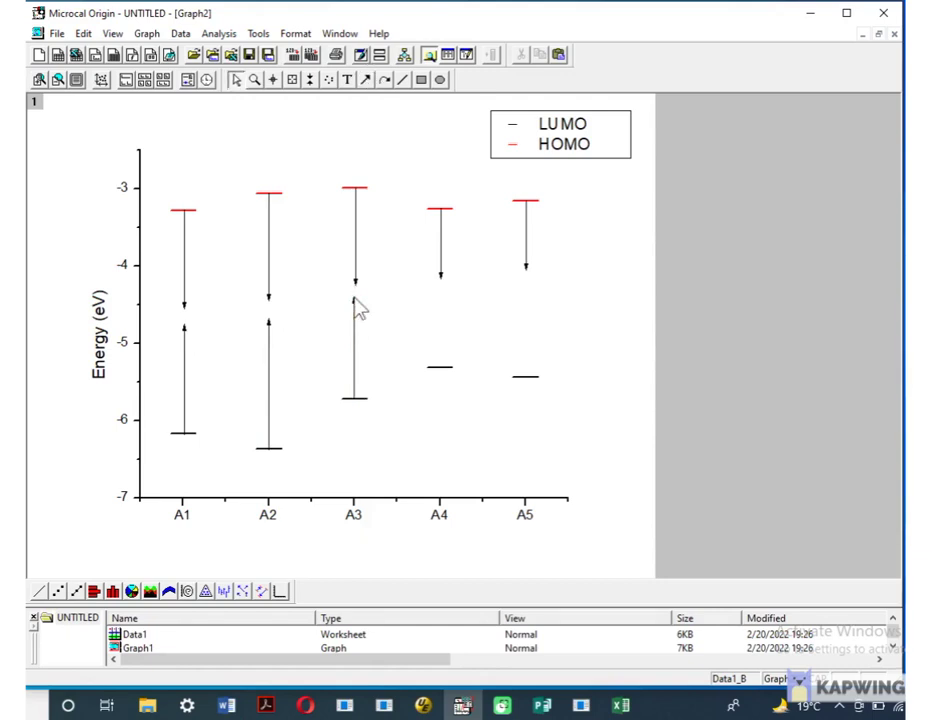
pyautogui.click(366, 81)
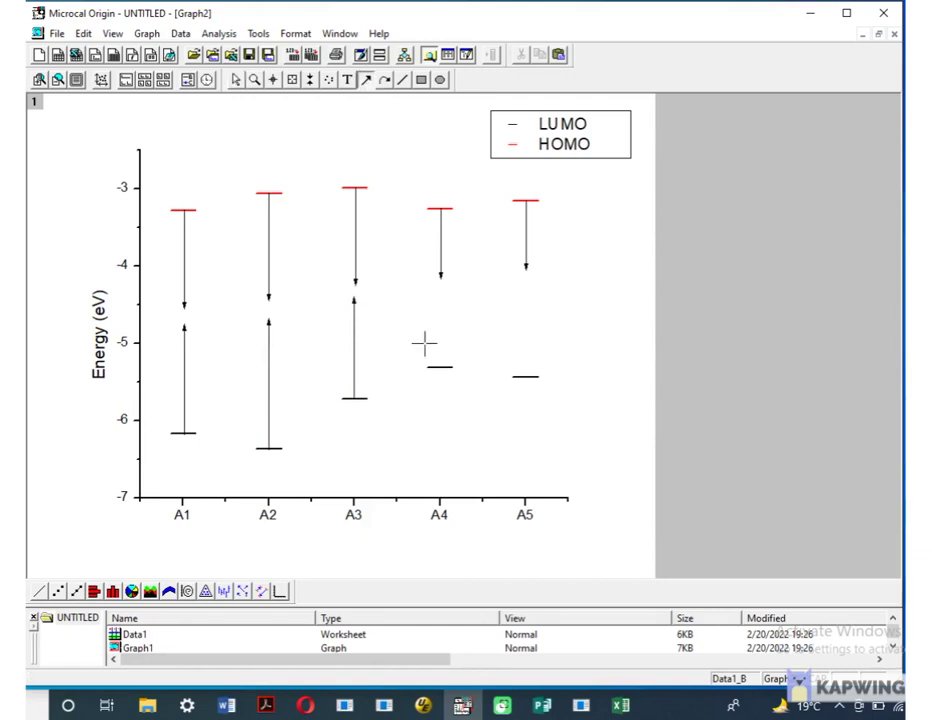
pyautogui.moveTo(441, 366); pyautogui.dragTo(442, 297)
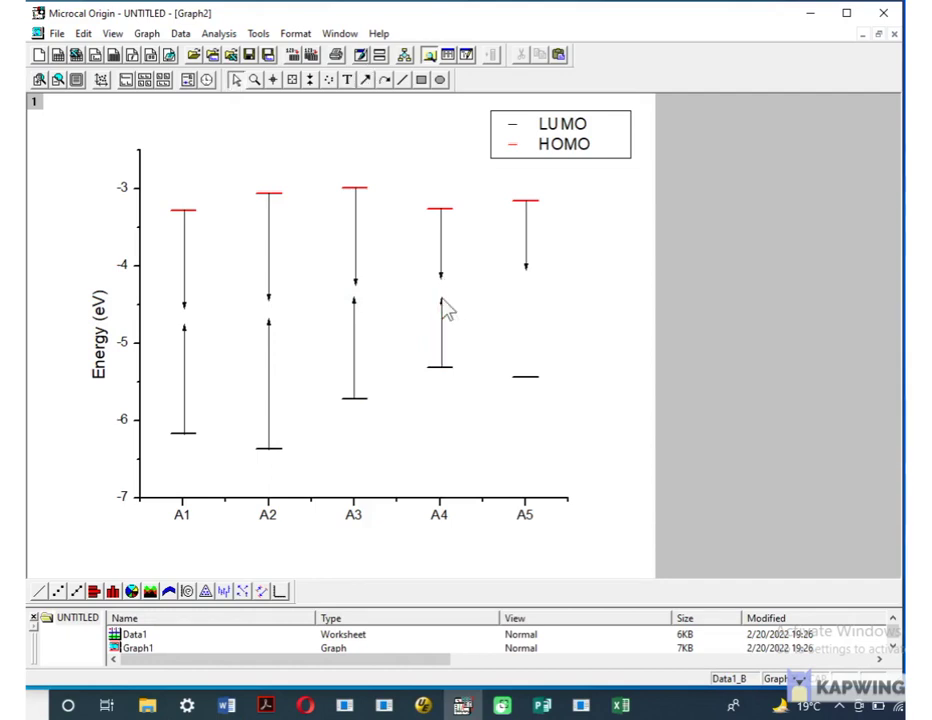
pyautogui.click(367, 82)
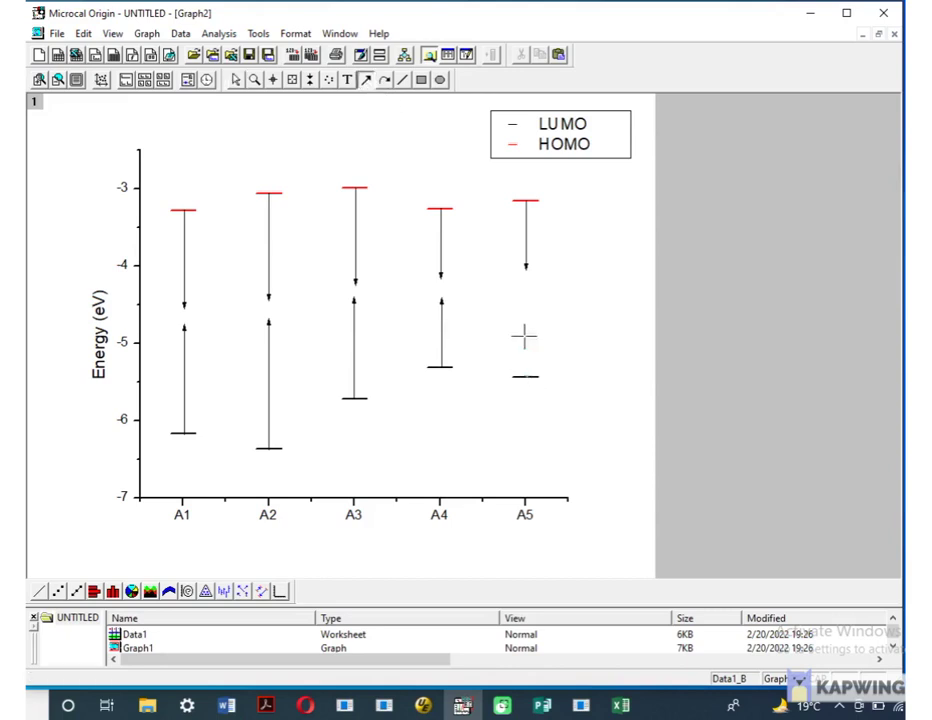
pyautogui.moveTo(526, 376); pyautogui.dragTo(526, 296)
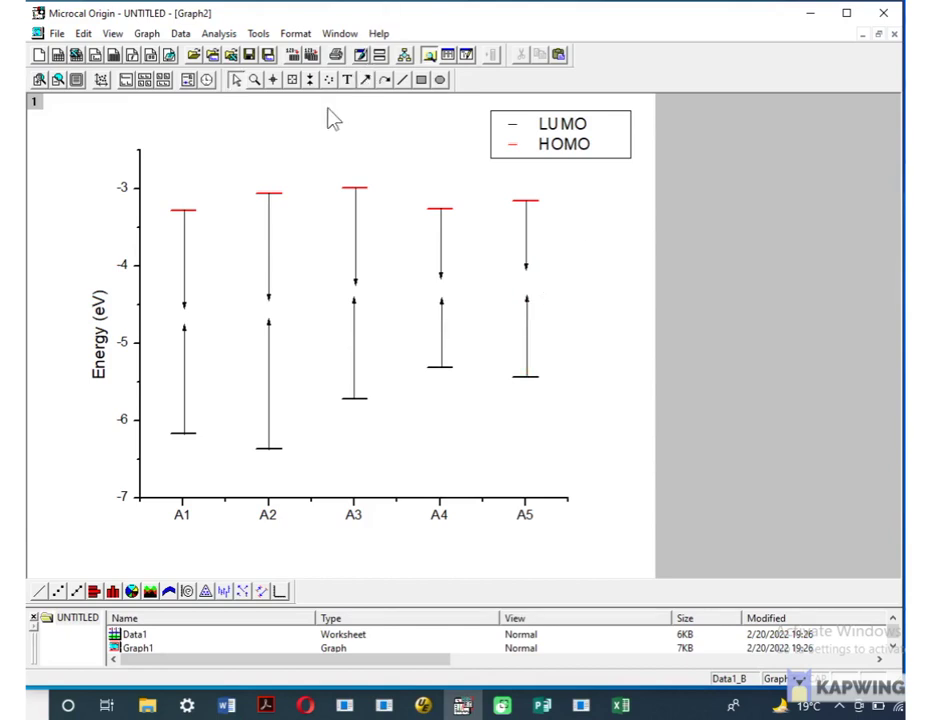
# - Start a text label beside A1's arrows and copy its 2.89 gap from Word
pyautogui.click(347, 82)
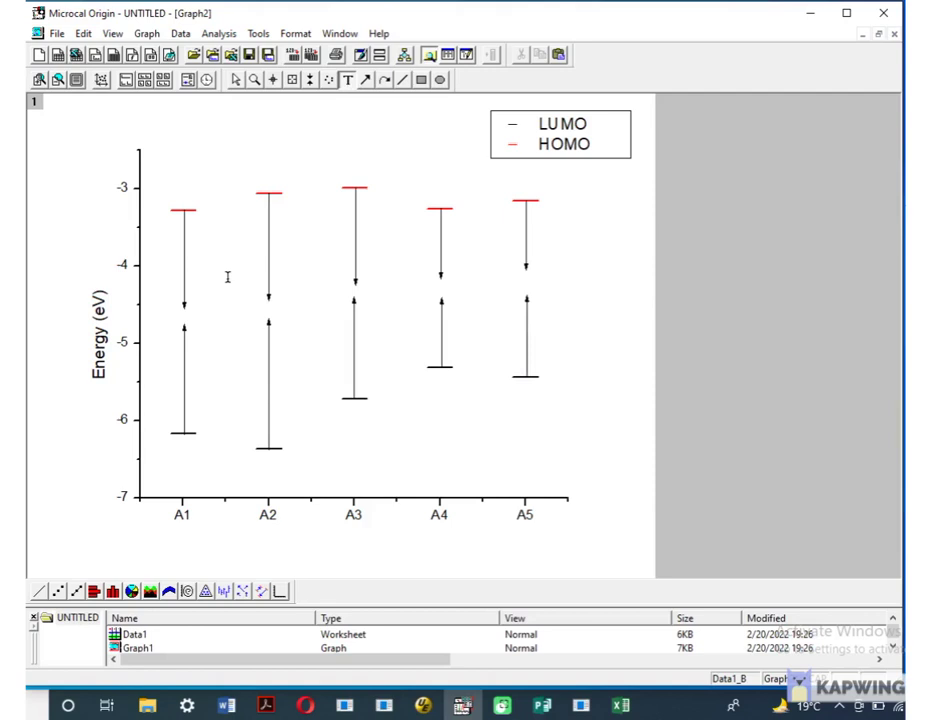
pyautogui.click(172, 315)
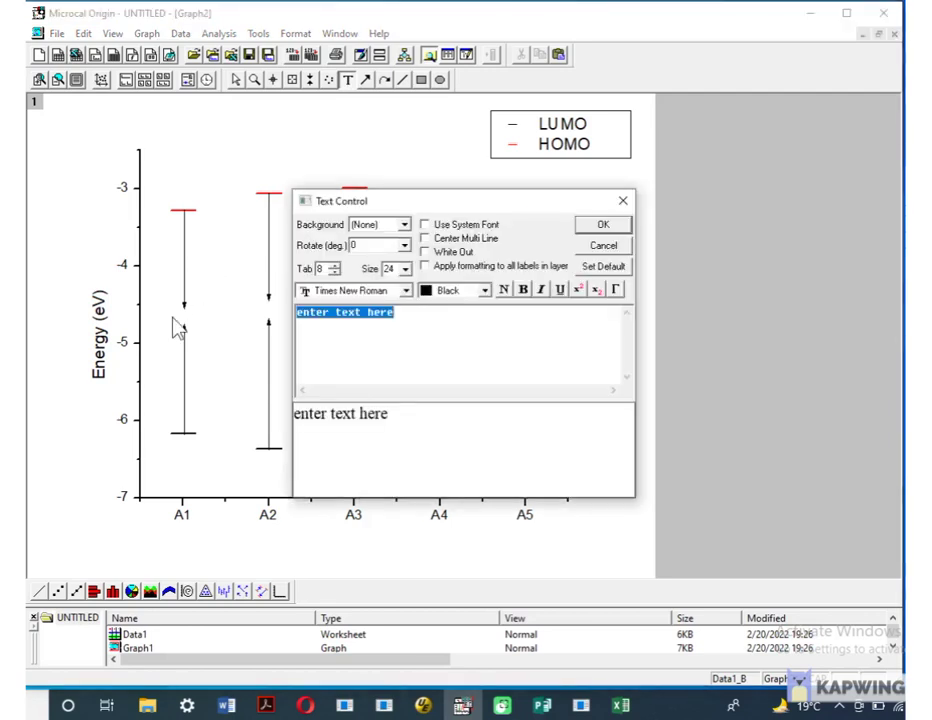
pyautogui.click(228, 706)
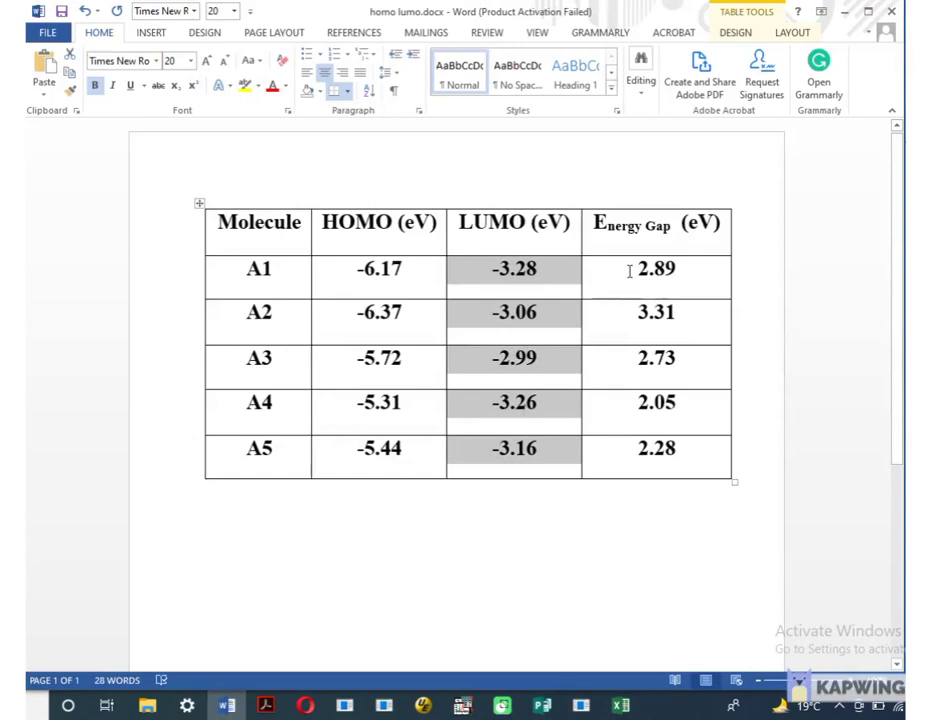
pyautogui.moveTo(640, 268); pyautogui.dragTo(676, 268)
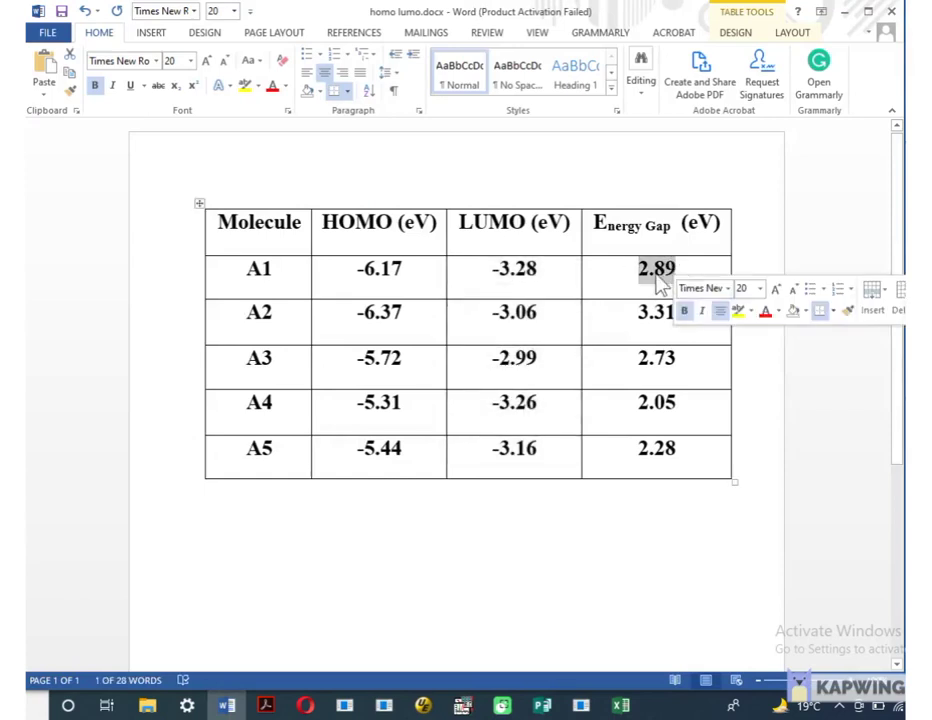
pyautogui.rightClick(660, 285)
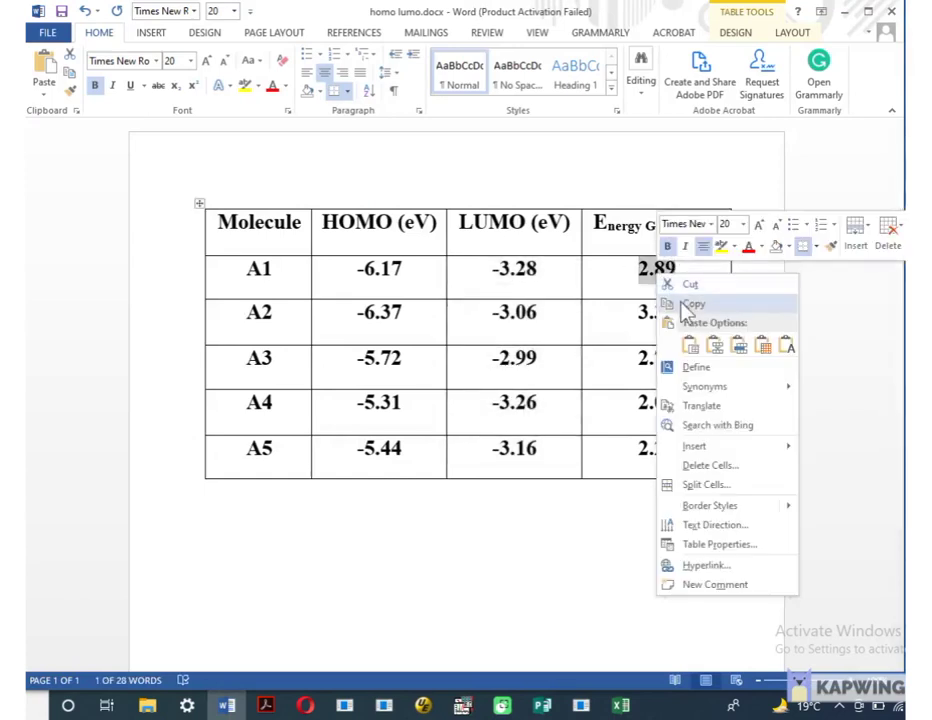
pyautogui.click(684, 303)
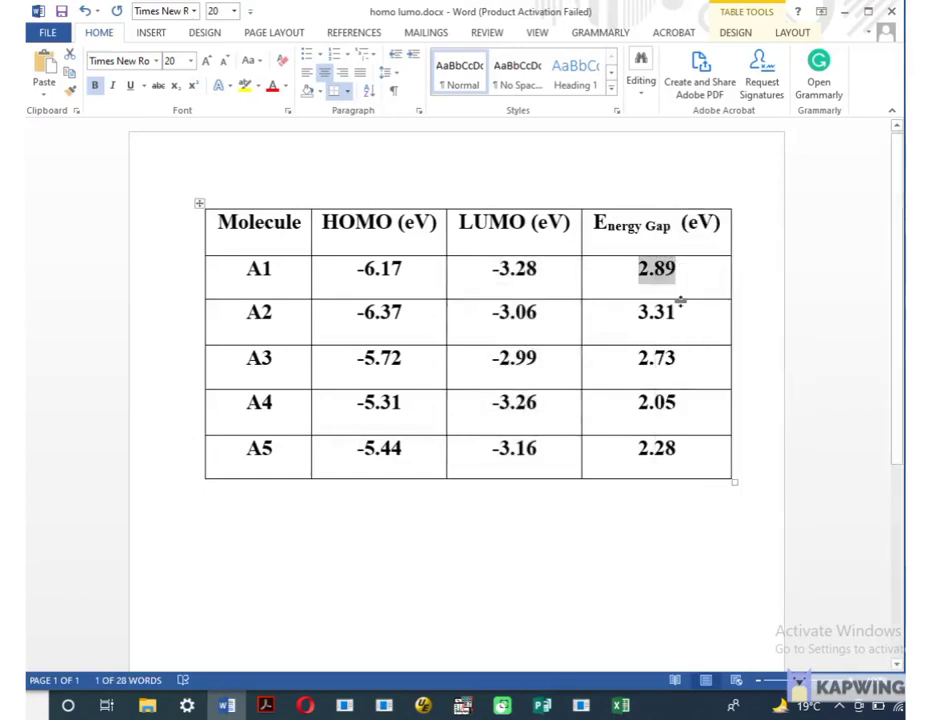
pyautogui.click(462, 706)
# - Label A1's energy gap as 2.89 and nudge the label slightly lower
pyautogui.press('BackSpace')
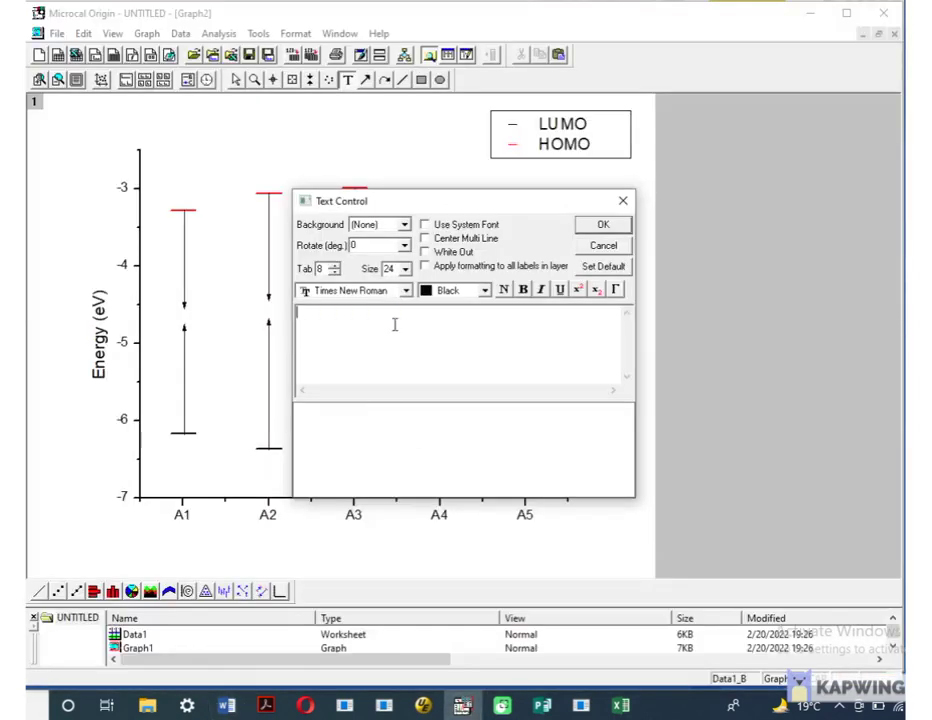
pyautogui.write('2.89')
pyautogui.click(603, 224)
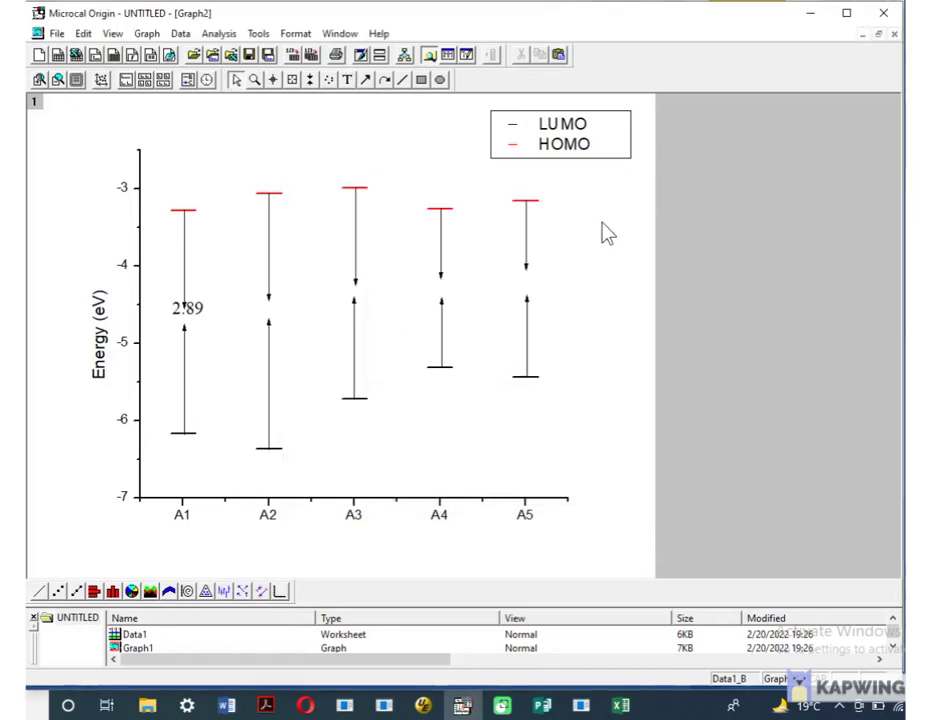
pyautogui.click(200, 318)
pyautogui.moveTo(200, 318); pyautogui.dragTo(201, 322)
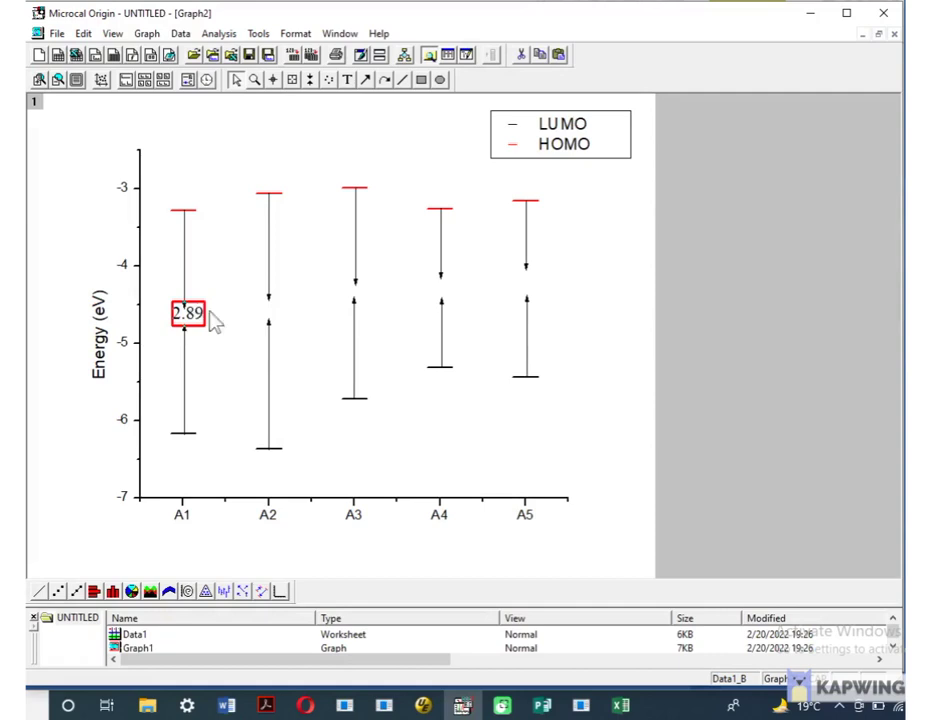
# - Start a new text label at A2 and select its 3.31 gap in Word
pyautogui.click(347, 79)
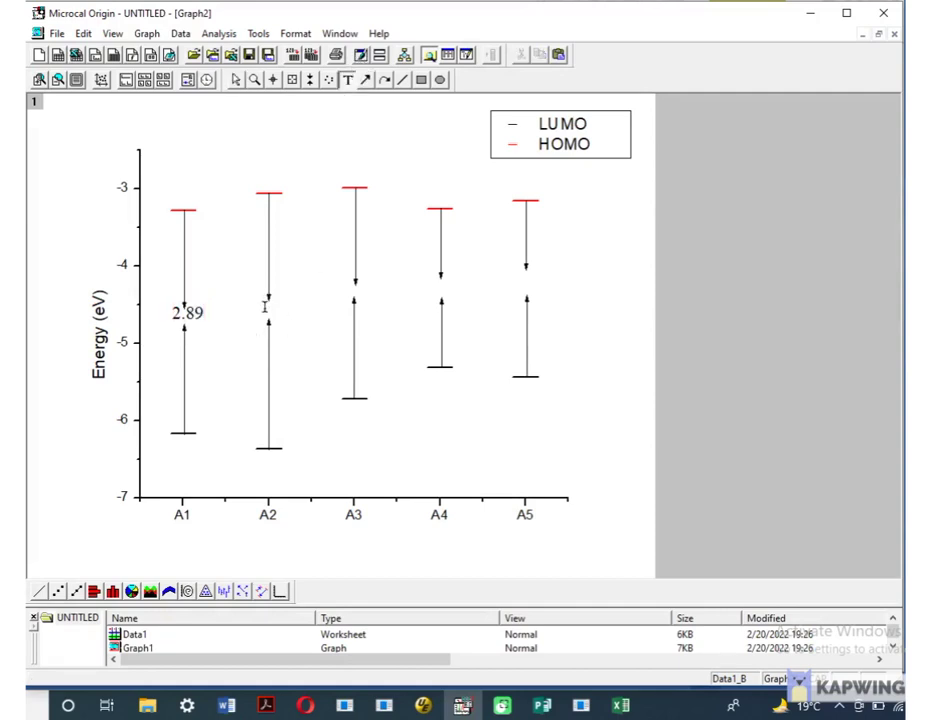
pyautogui.click(265, 309)
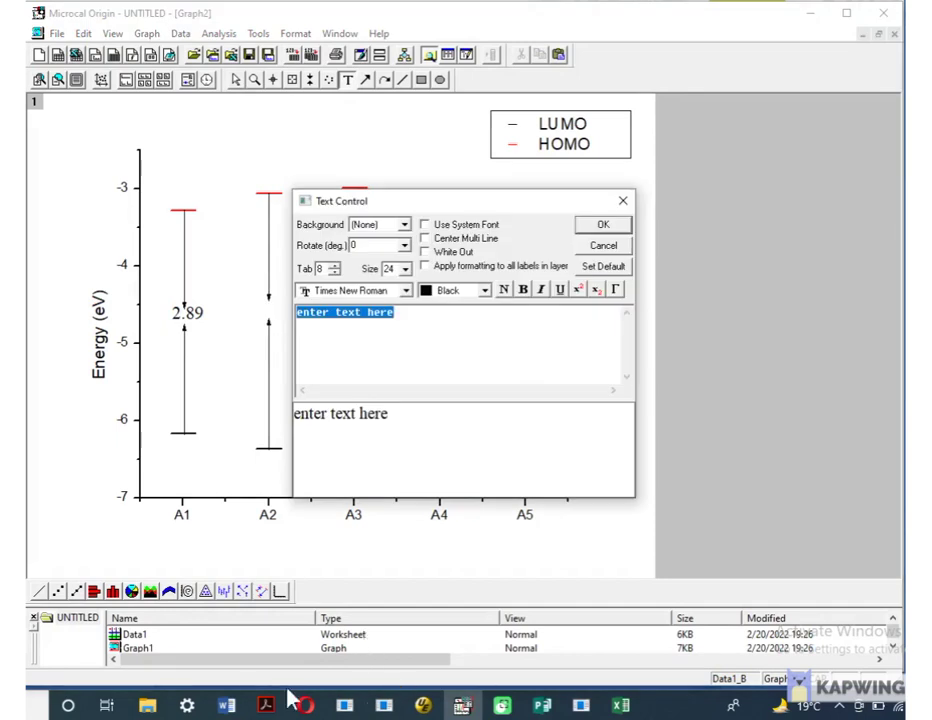
pyautogui.click(236, 705)
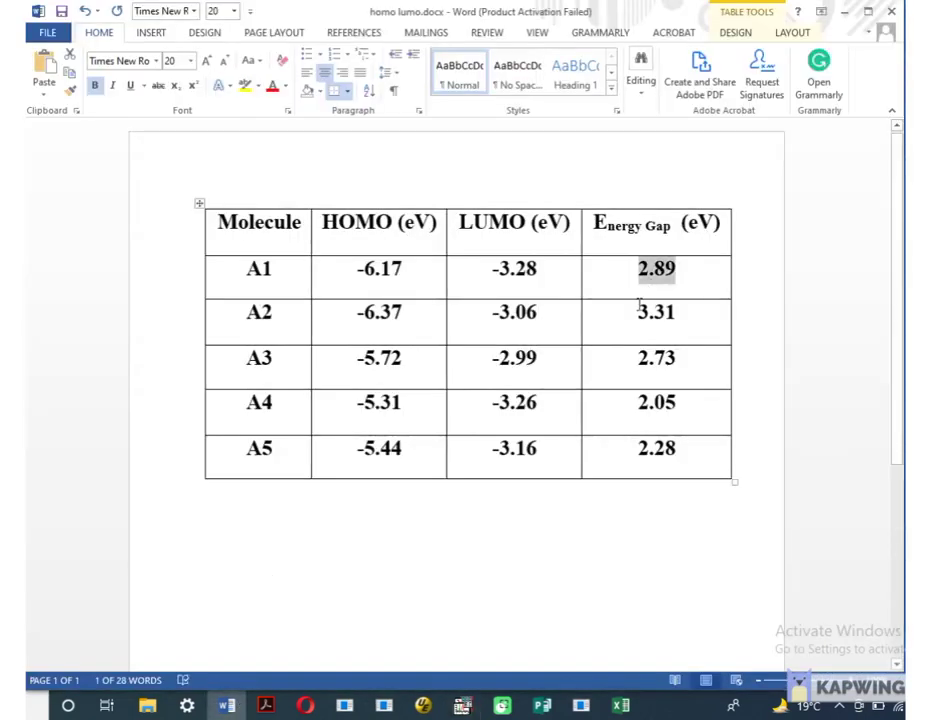
pyautogui.moveTo(638, 311); pyautogui.dragTo(678, 311)
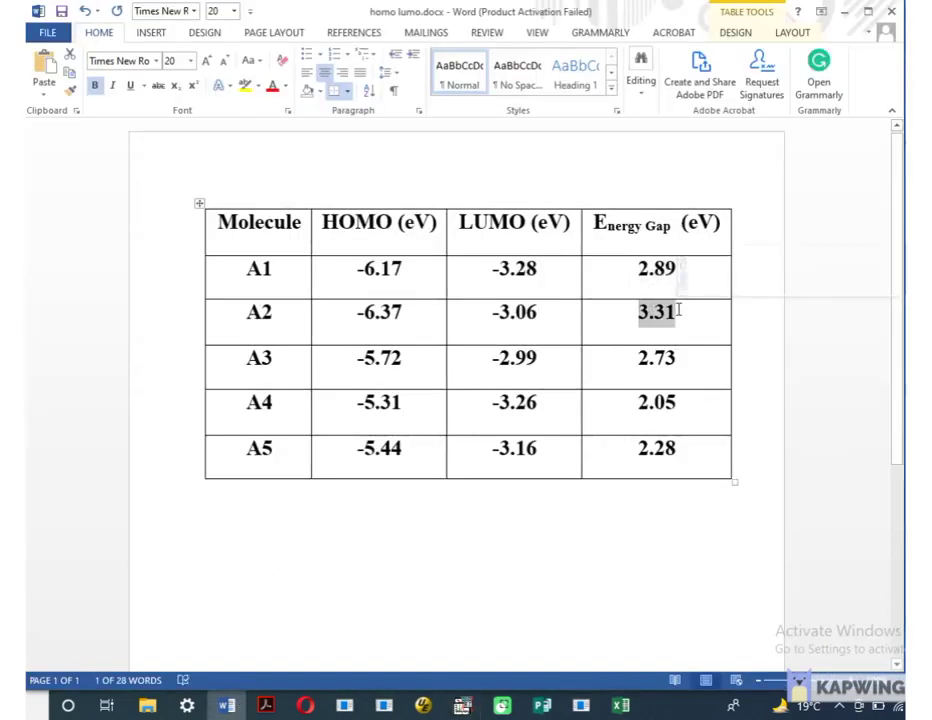
pyautogui.click(462, 705)
# - Replace the placeholder label text with 3.31 in size 24 Times New Roman
pyautogui.press('BackSpace')
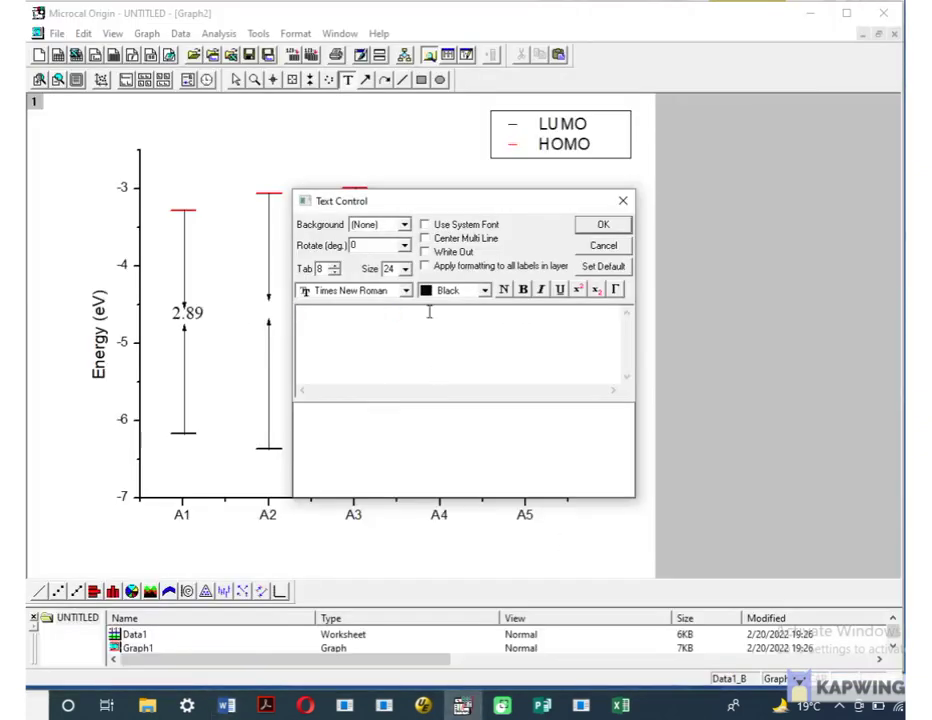
pyautogui.hotkey('ctrl', 'v')
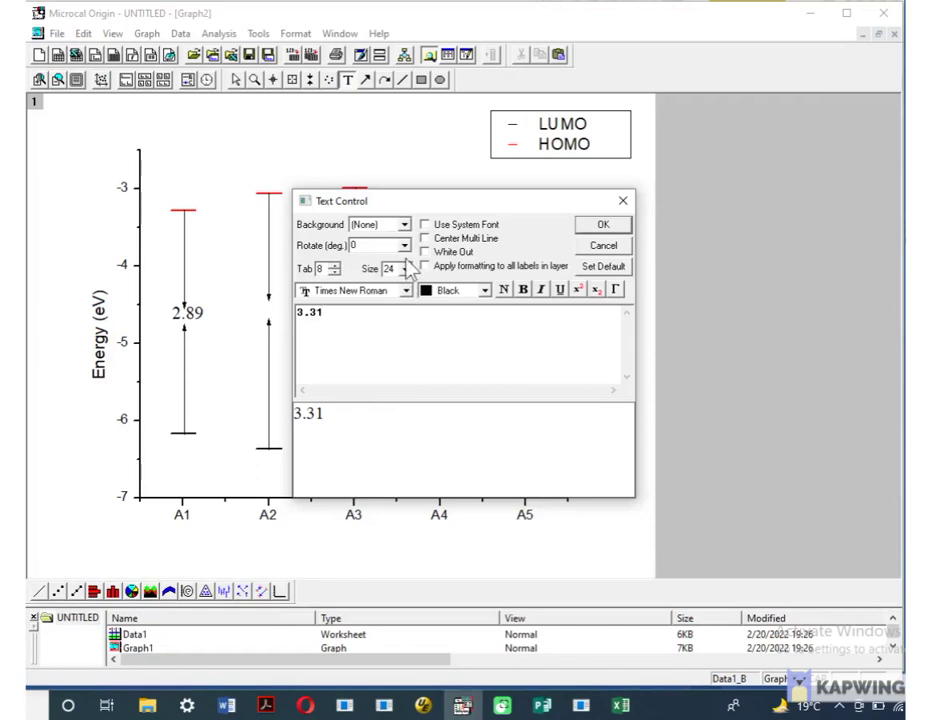
pyautogui.click(405, 269)
pyautogui.click(414, 304)
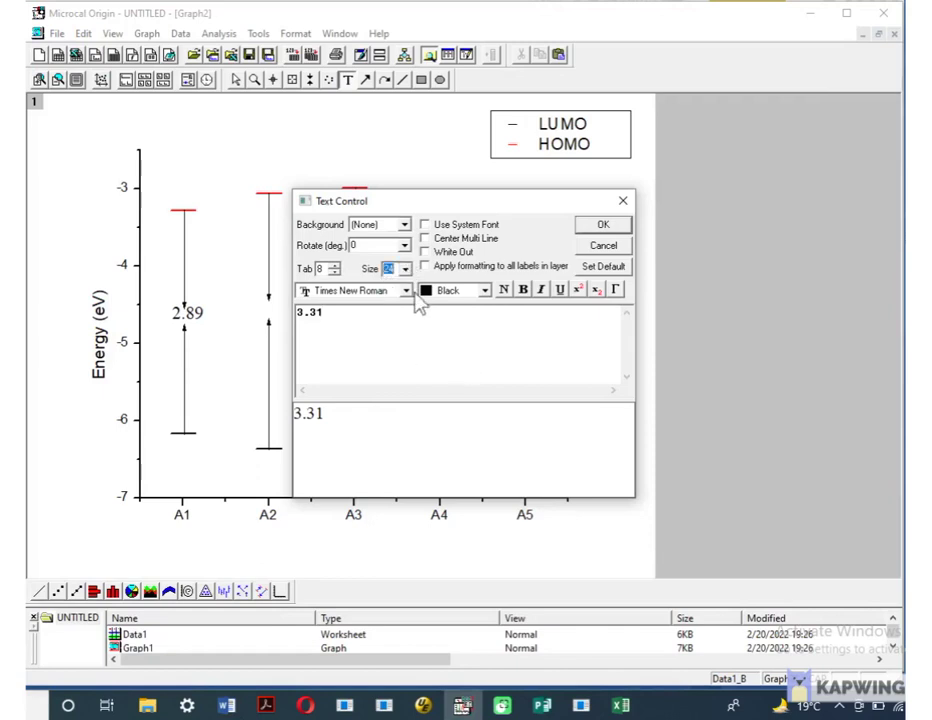
pyautogui.click(406, 290)
pyautogui.click(440, 336)
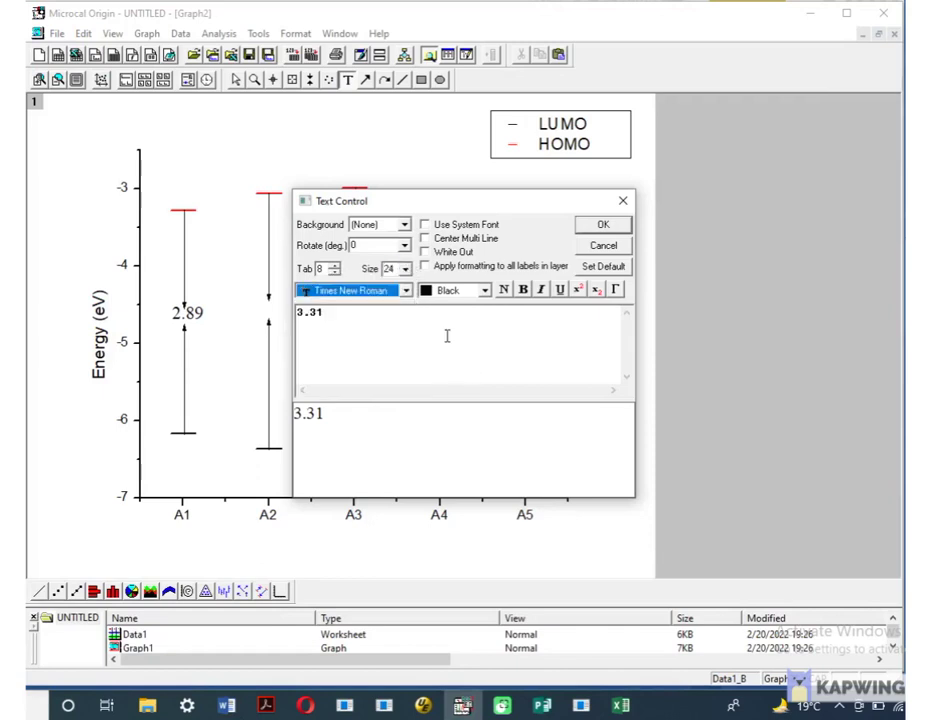
pyautogui.click(604, 228)
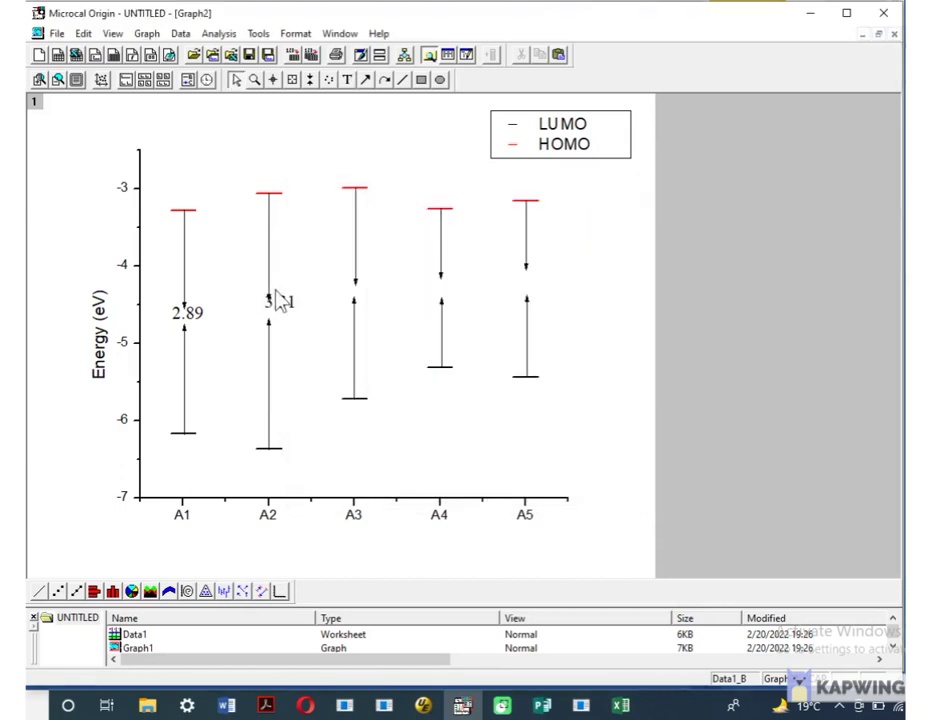
# - Drag the 3.31 label into place between the A2 arrows
pyautogui.click(282, 310)
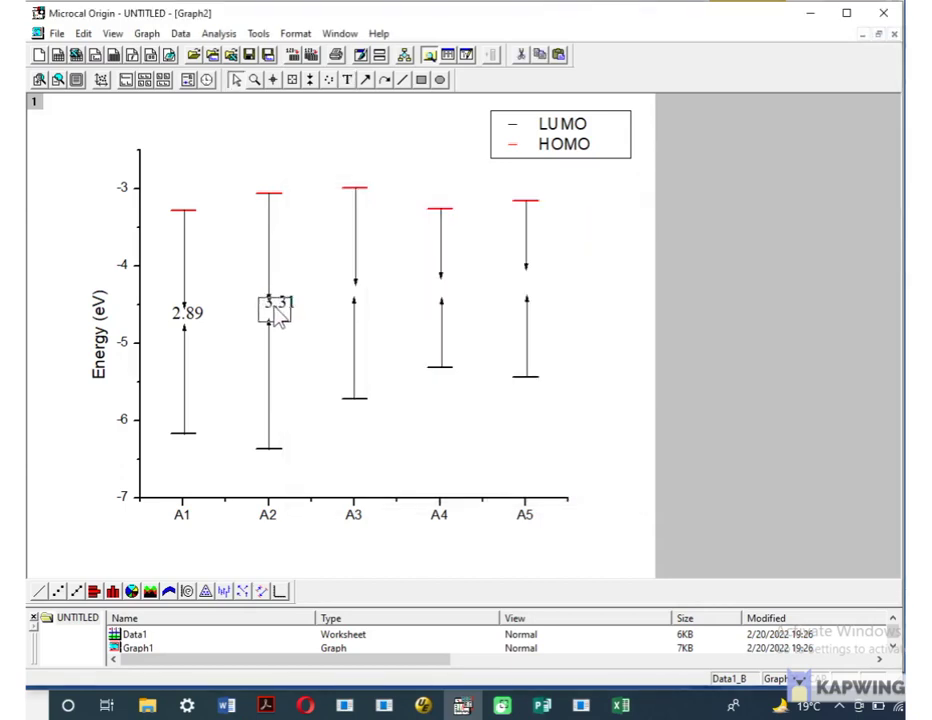
pyautogui.moveTo(282, 310); pyautogui.dragTo(275, 316)
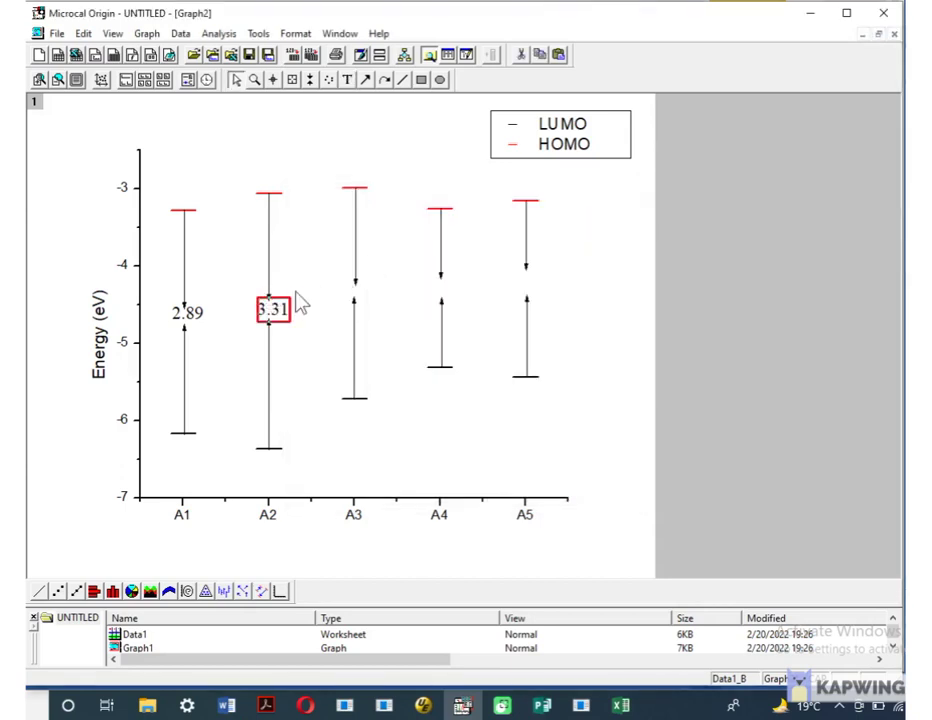
pyautogui.click(284, 306)
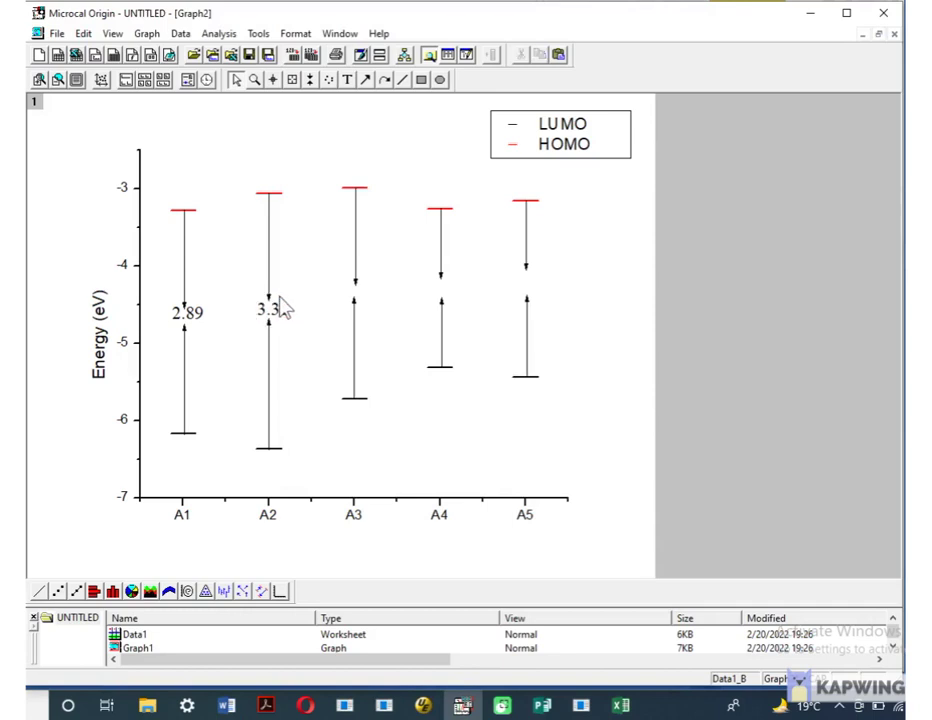
# - Create a new text label near A3 containing 2.73 copied from the Word table
pyautogui.click(348, 81)
pyautogui.click(352, 291)
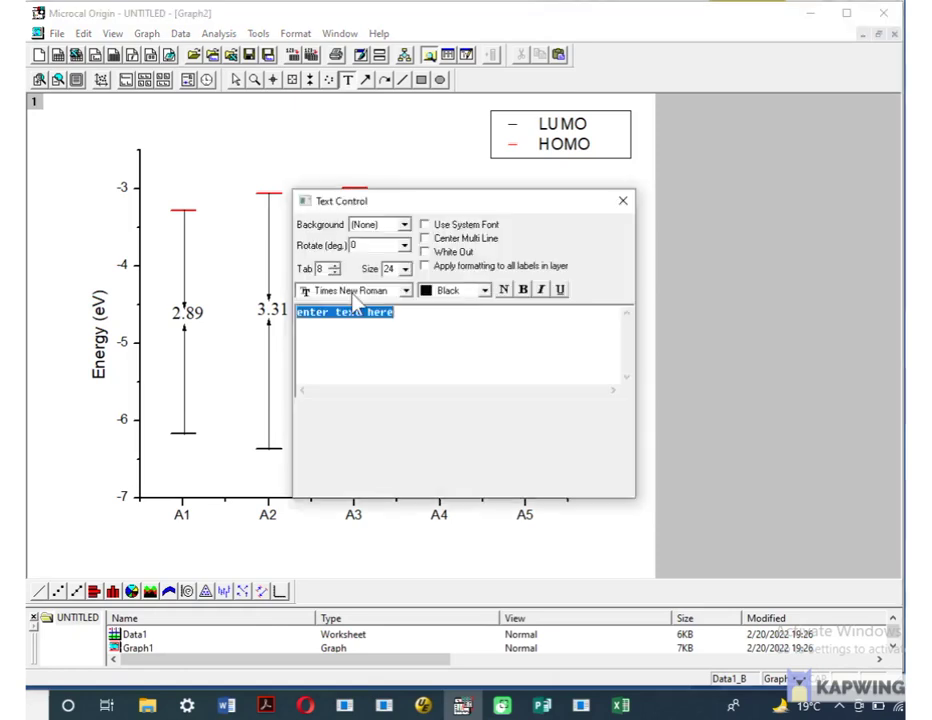
pyautogui.click(226, 706)
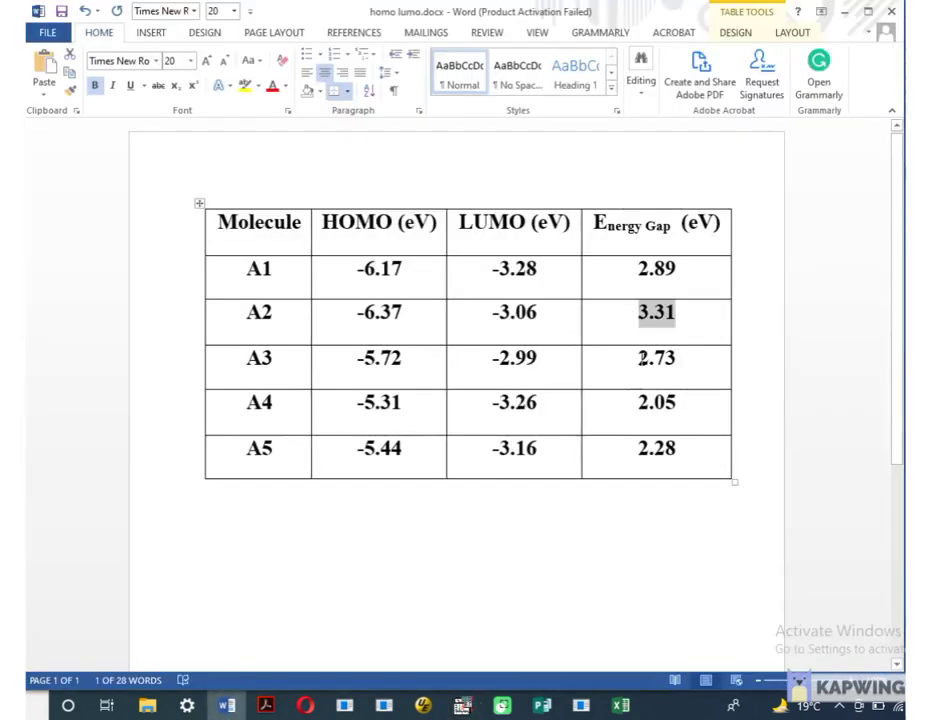
pyautogui.moveTo(641, 358); pyautogui.dragTo(691, 354)
pyautogui.hotkey('ctrl', 'c')
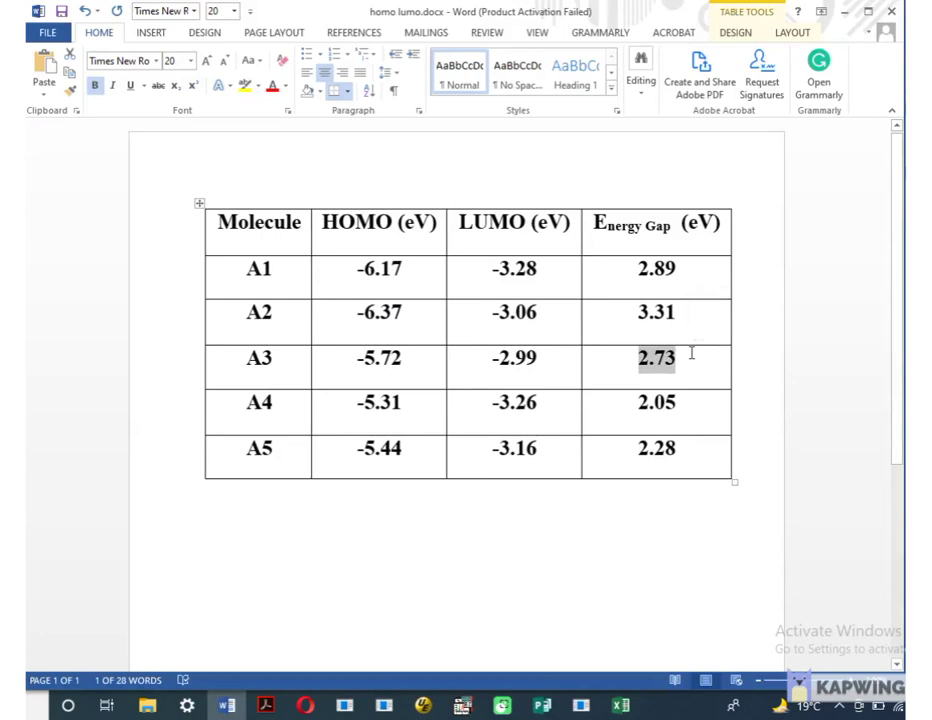
pyautogui.click(468, 706)
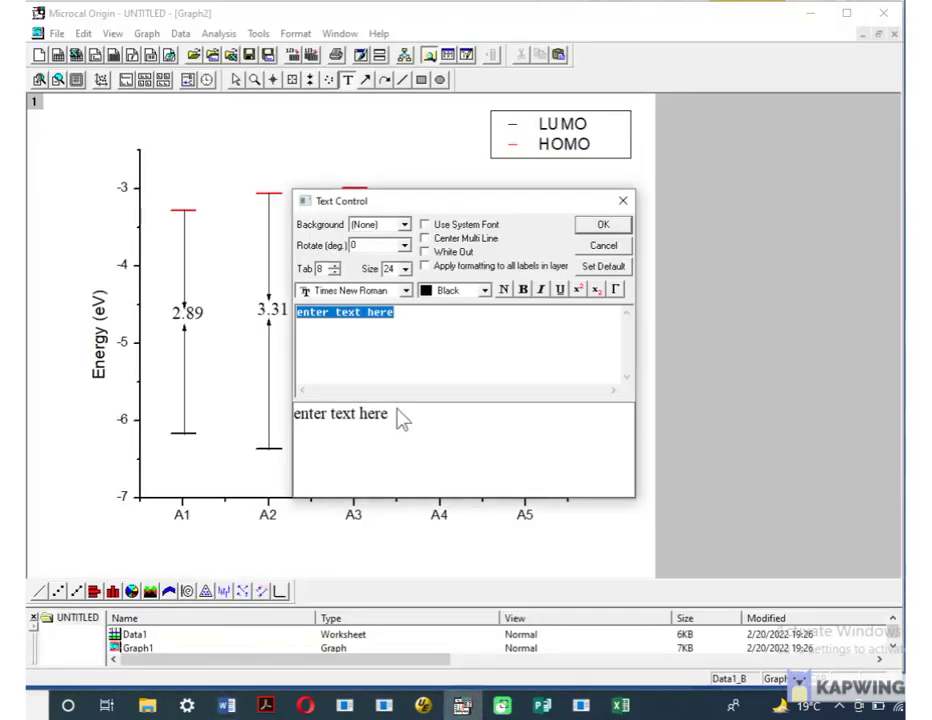
pyautogui.press('BackSpace')
pyautogui.hotkey('ctrl', 'v')
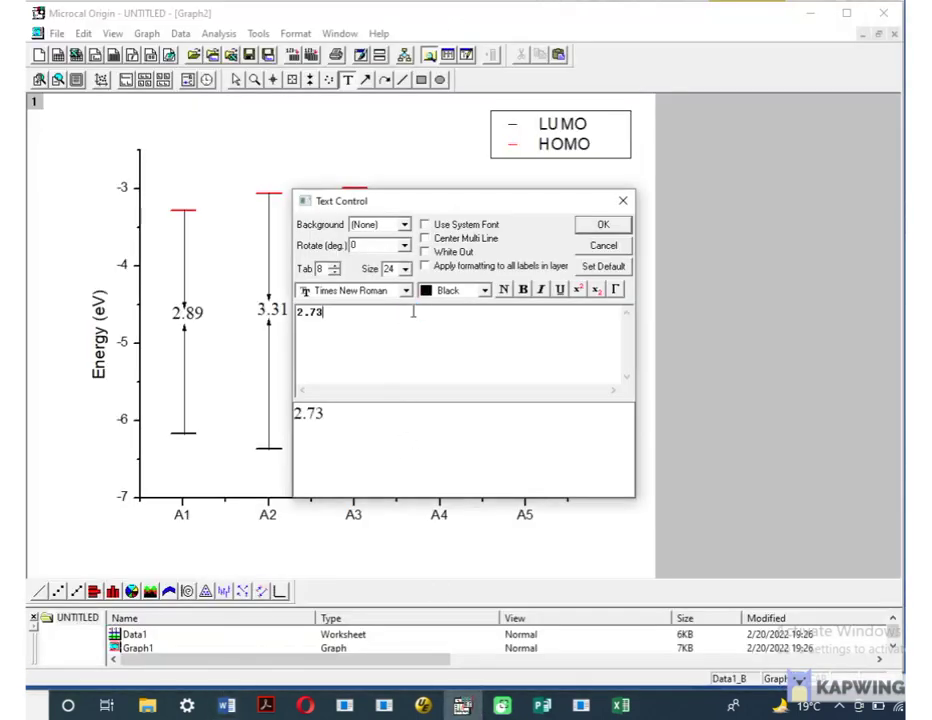
pyautogui.click(603, 224)
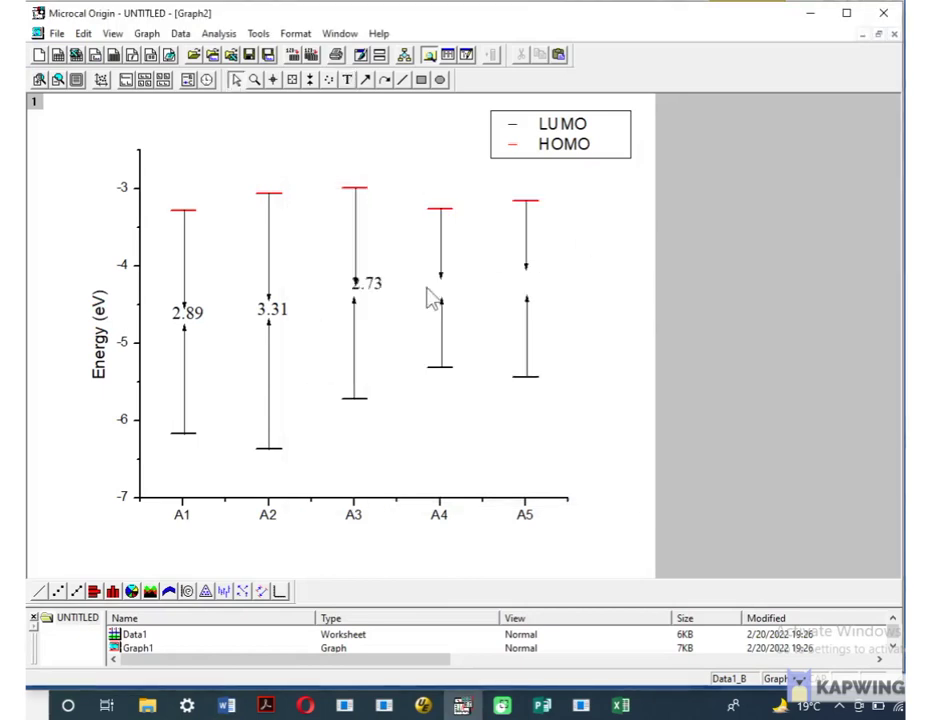
# - Move the 2.73 label between the A3 arrows
pyautogui.click(381, 293)
pyautogui.moveTo(381, 293); pyautogui.dragTo(372, 296)
pyautogui.click(391, 291)
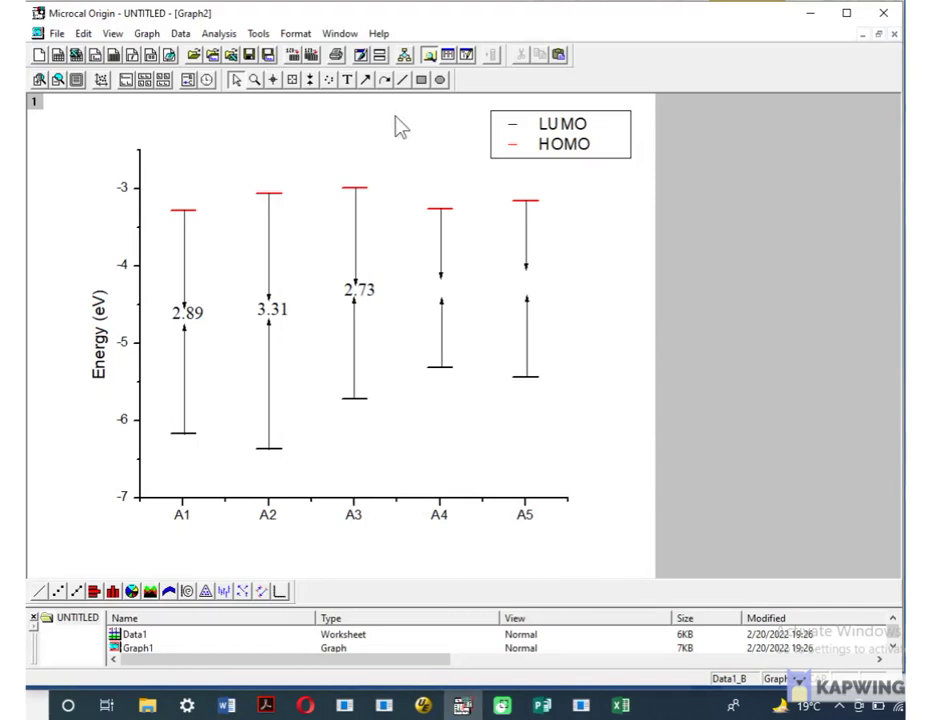
# - Create a 2.05 label copied from the Word table and drag it between the A4 arrows
pyautogui.click(347, 80)
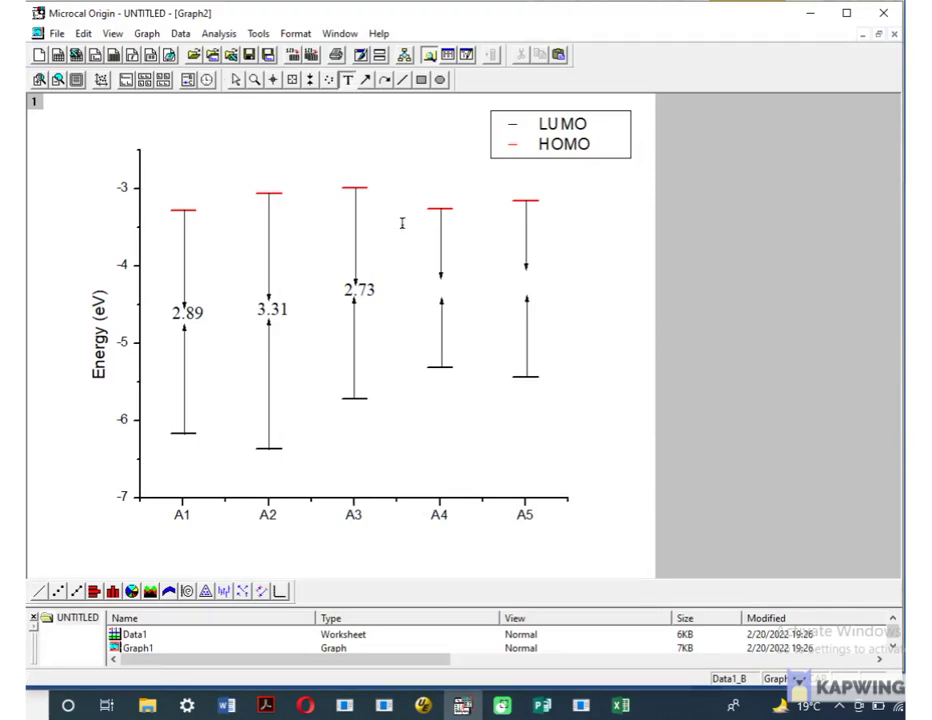
pyautogui.click(440, 291)
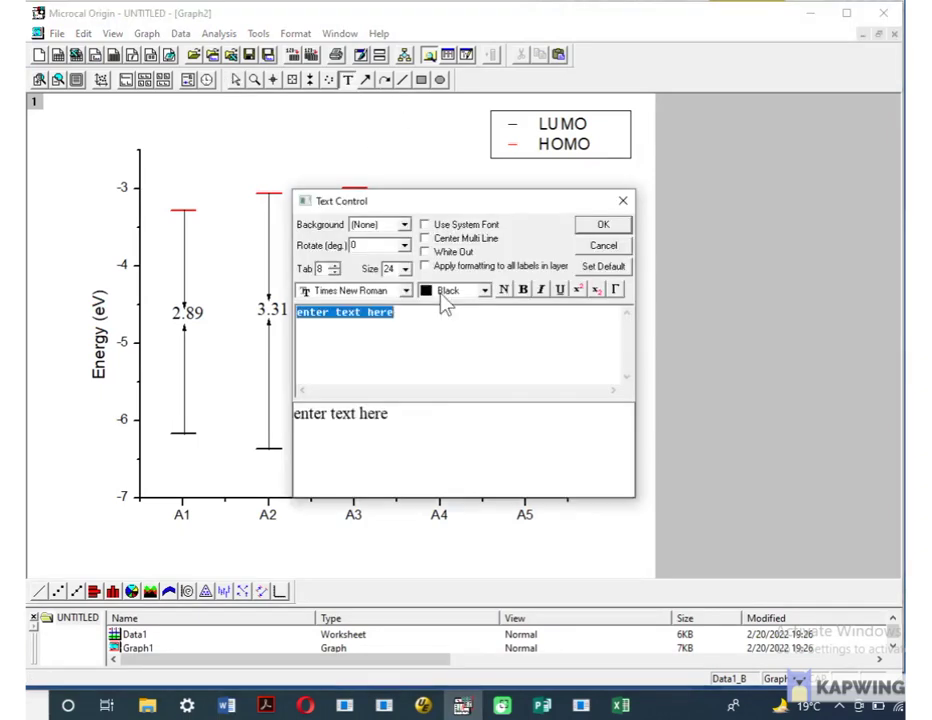
pyautogui.press('BackSpace')
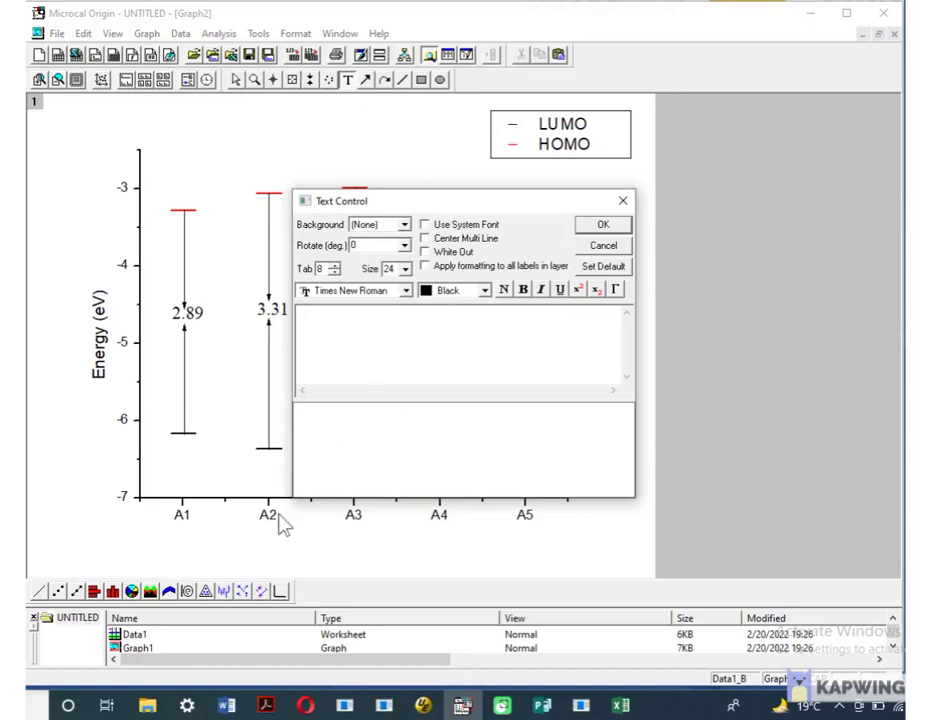
pyautogui.click(226, 705)
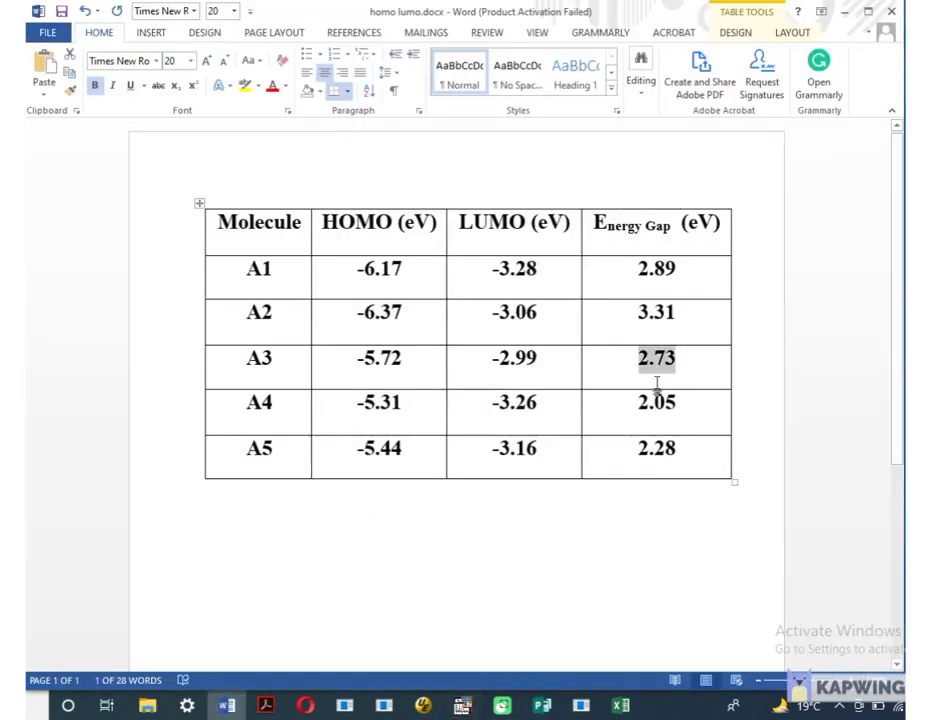
pyautogui.moveTo(641, 402); pyautogui.dragTo(693, 401)
pyautogui.hotkey('ctrl', 'c')
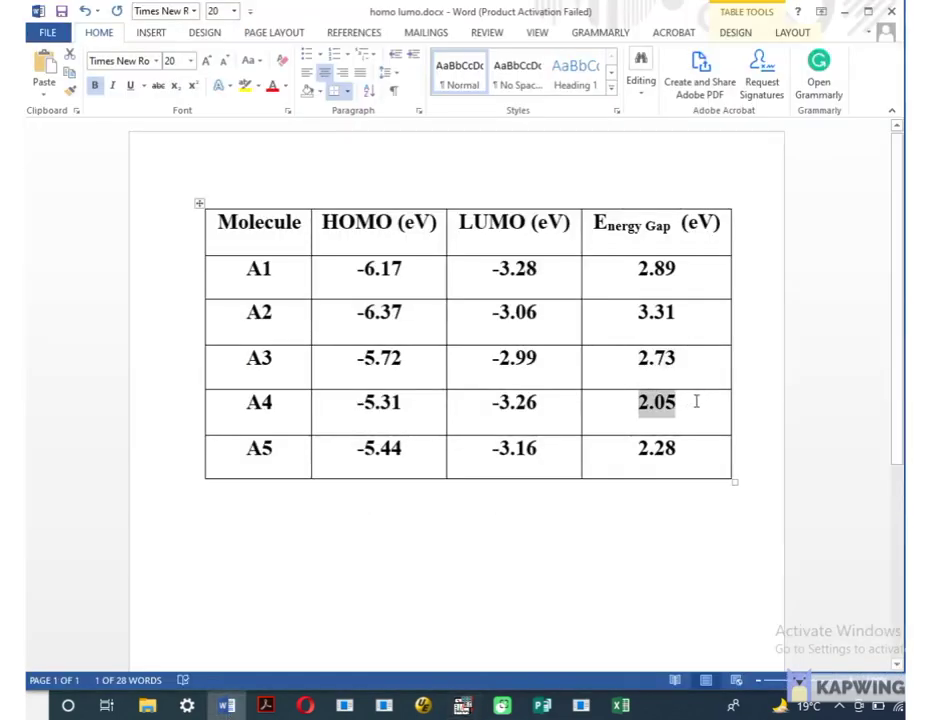
pyautogui.click(465, 705)
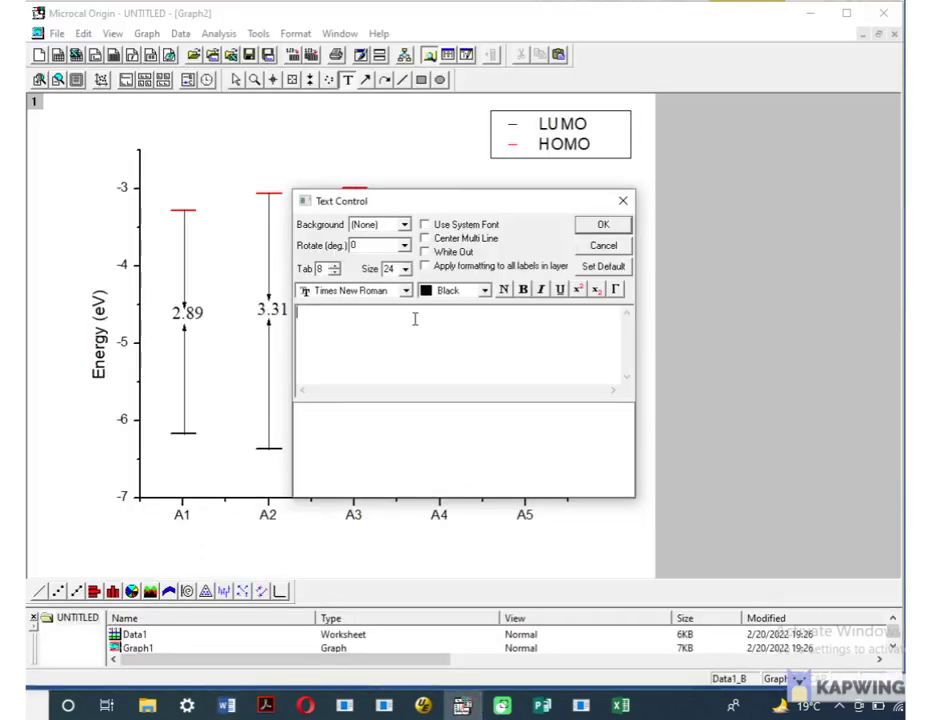
pyautogui.hotkey('ctrl', 'v')
pyautogui.click(610, 228)
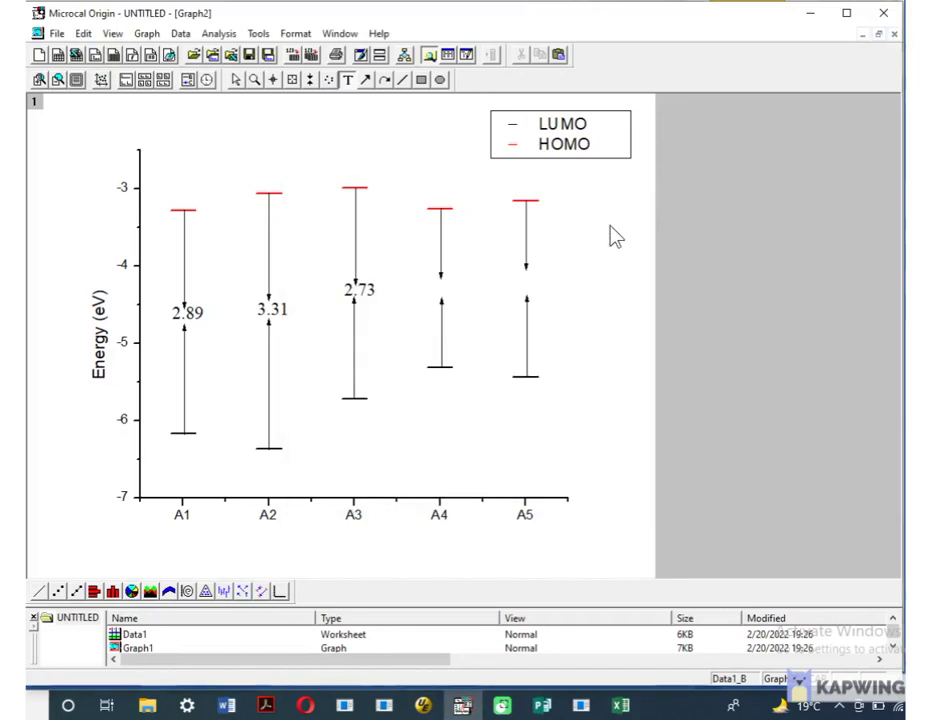
pyautogui.moveTo(463, 290); pyautogui.dragTo(453, 294)
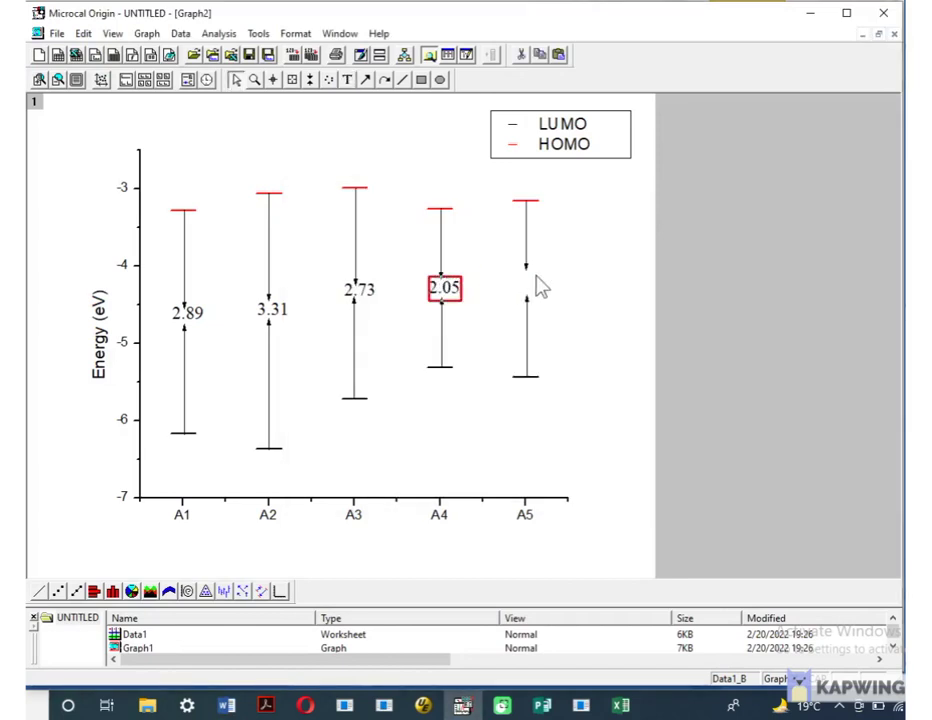
# - Create a text label beside A5 containing 2.28 copied from the Word table
pyautogui.click(347, 80)
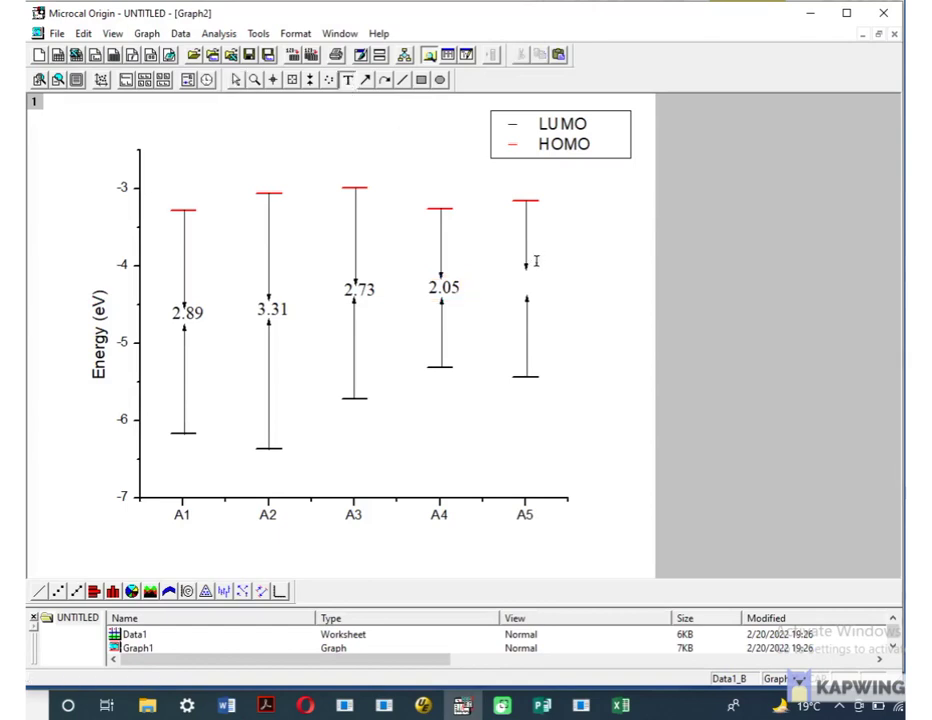
pyautogui.click(526, 285)
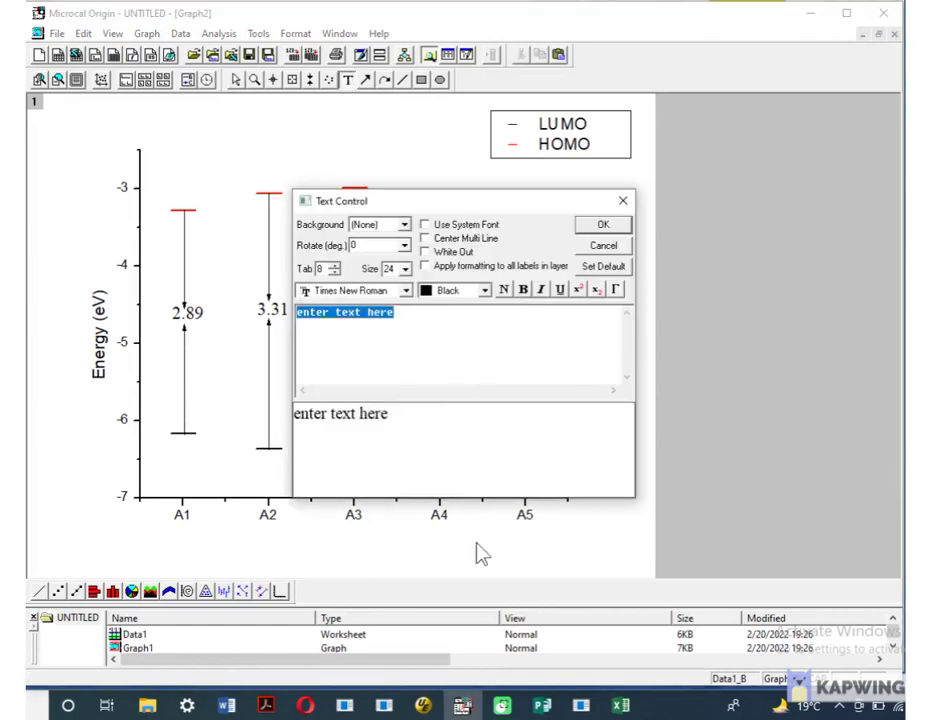
pyautogui.click(227, 705)
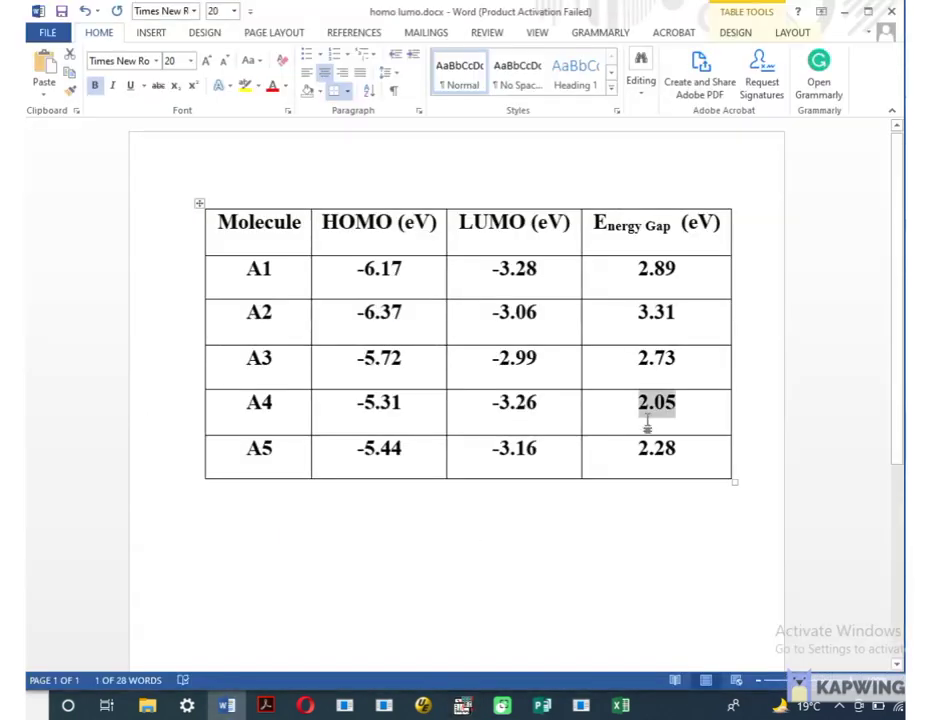
pyautogui.moveTo(640, 447); pyautogui.dragTo(684, 444)
pyautogui.hotkey('ctrl', 'c')
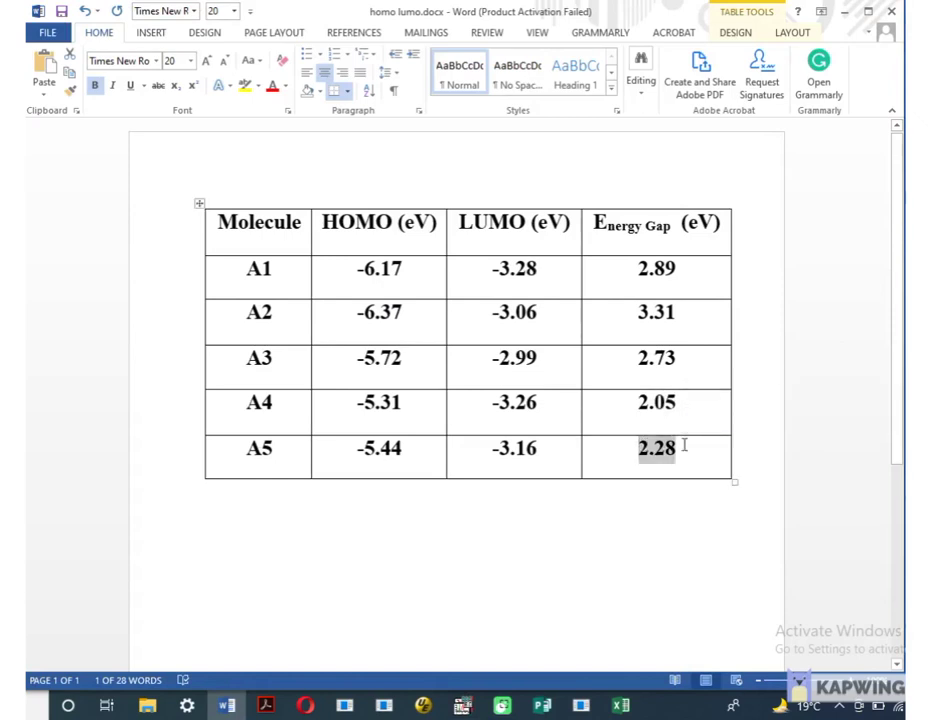
pyautogui.click(462, 705)
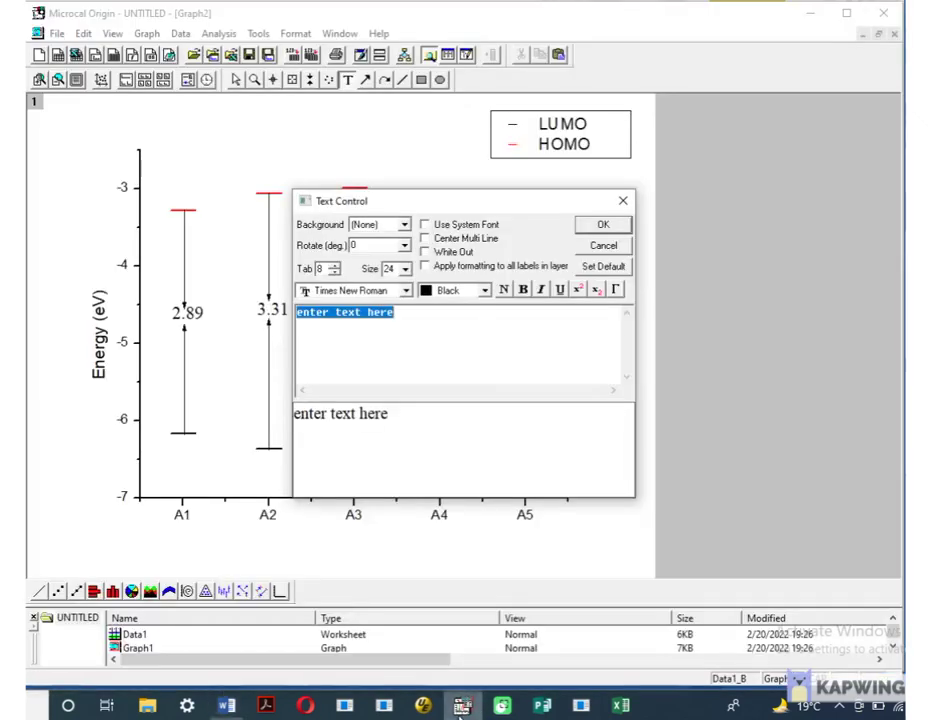
pyautogui.press('BackSpace')
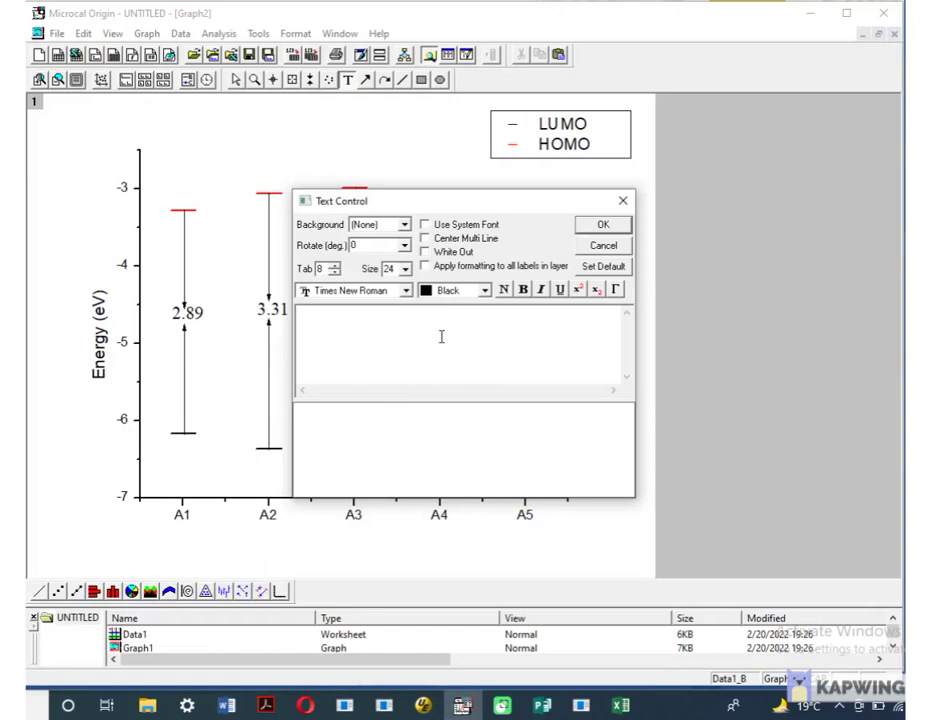
pyautogui.hotkey('ctrl', 'v')
pyautogui.click(603, 226)
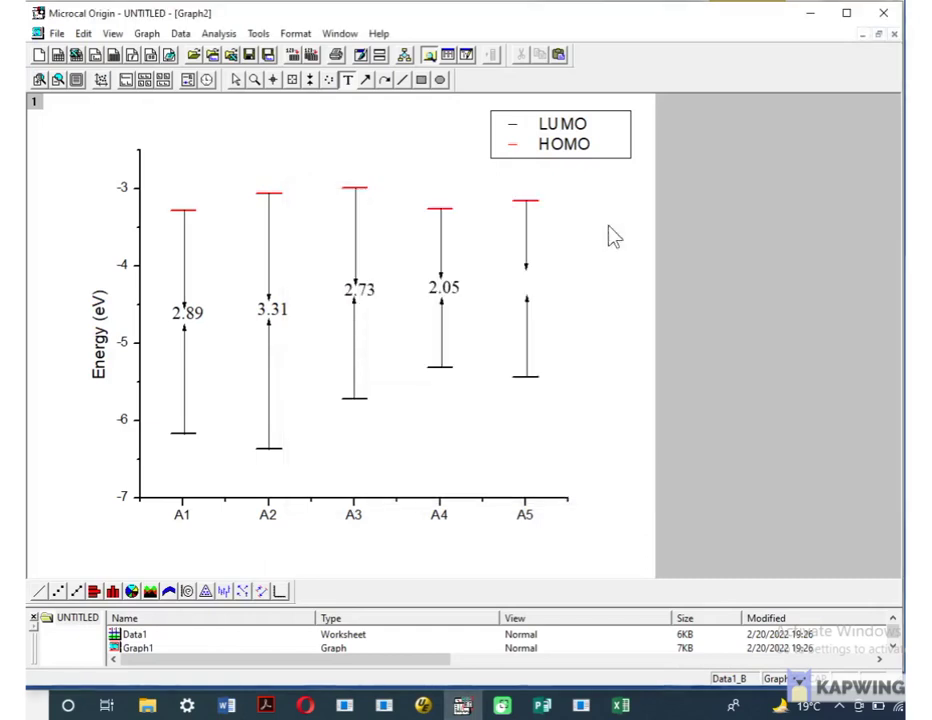
# - Check the 2.28 label's settings unchanged and nudge it between the A5 arrows
pyautogui.doubleClick(557, 284)
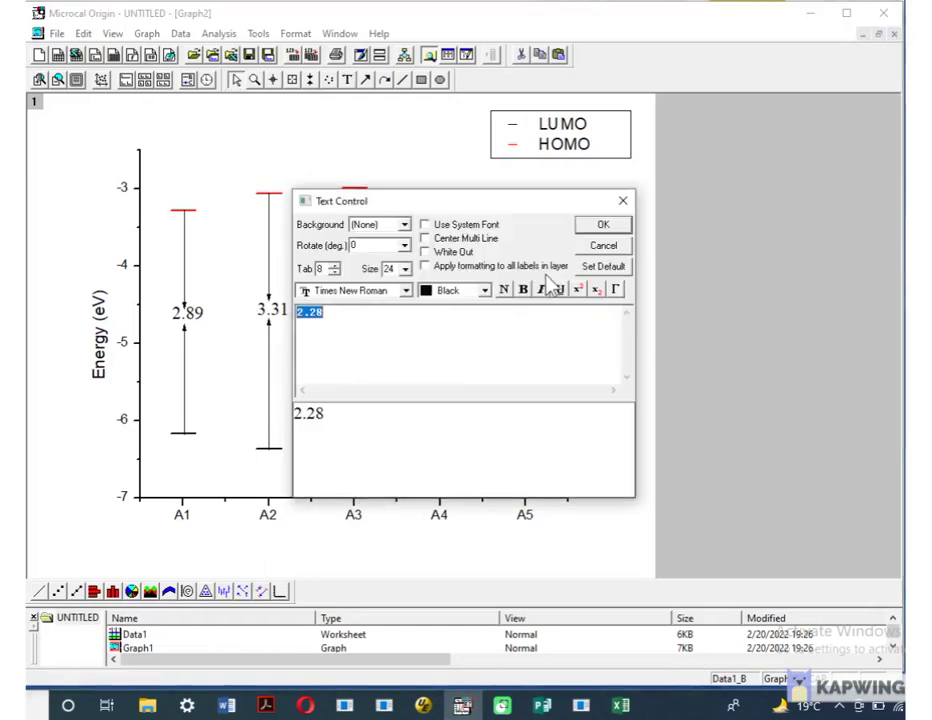
pyautogui.click(623, 203)
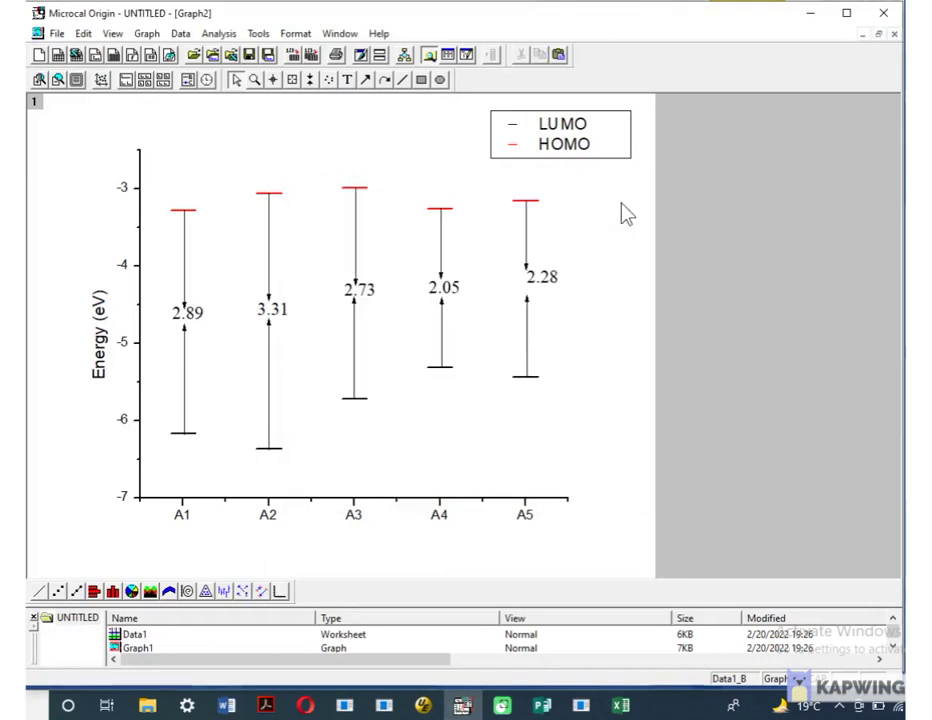
pyautogui.click(557, 288)
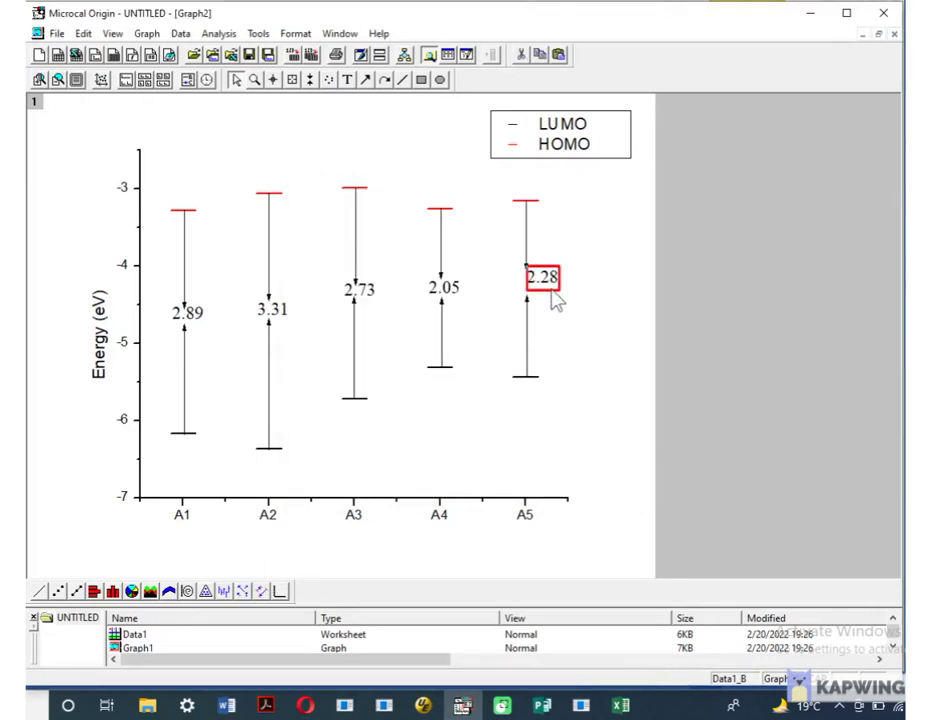
pyautogui.click(557, 301)
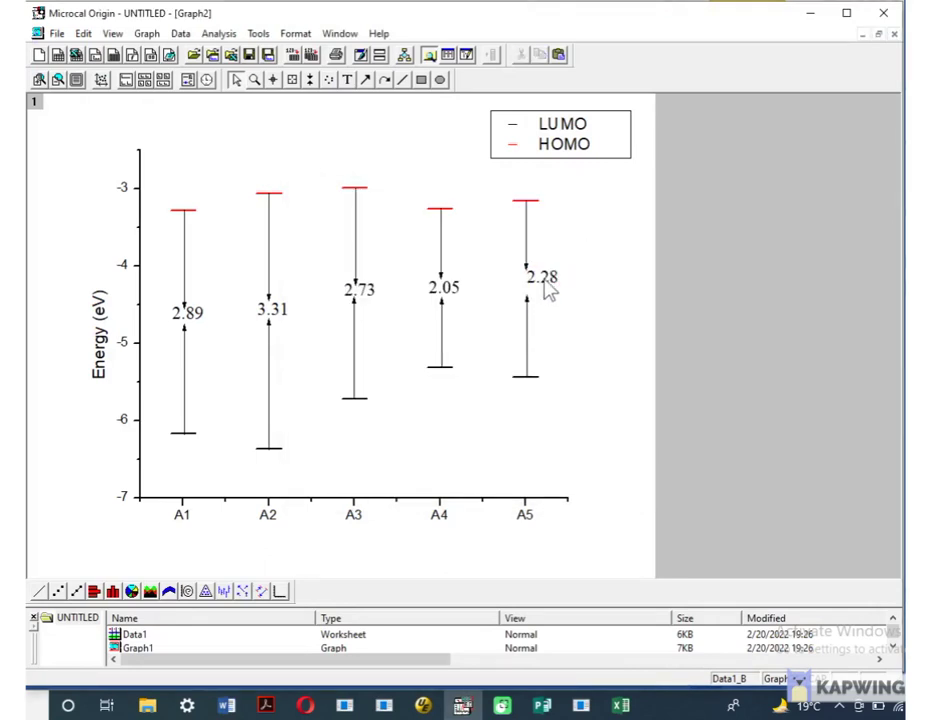
pyautogui.click(541, 291)
pyautogui.moveTo(537, 290); pyautogui.dragTo(537, 286)
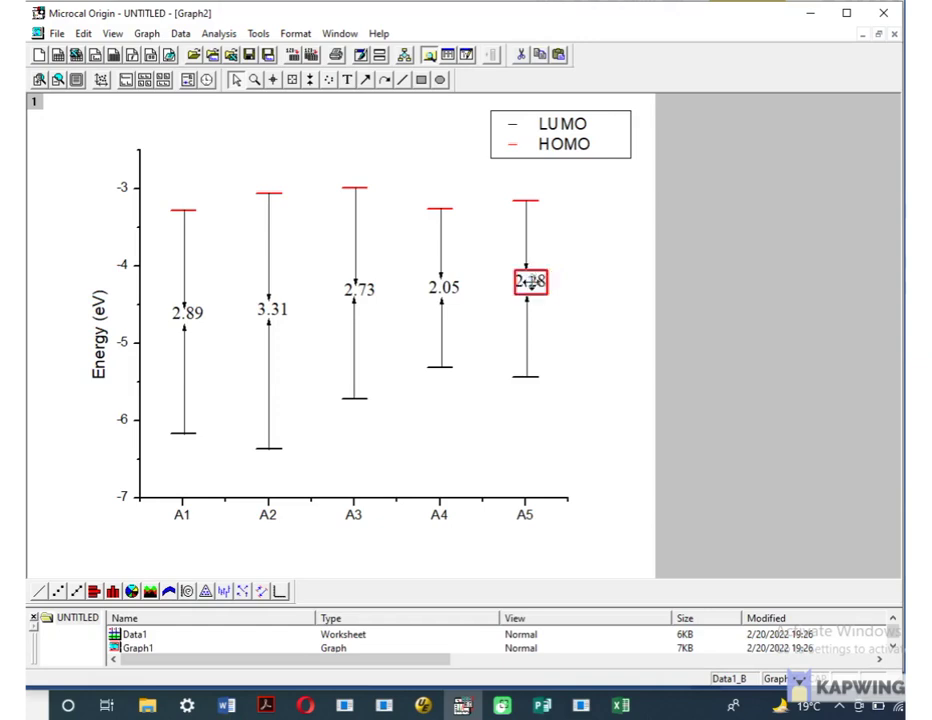
pyautogui.click(589, 306)
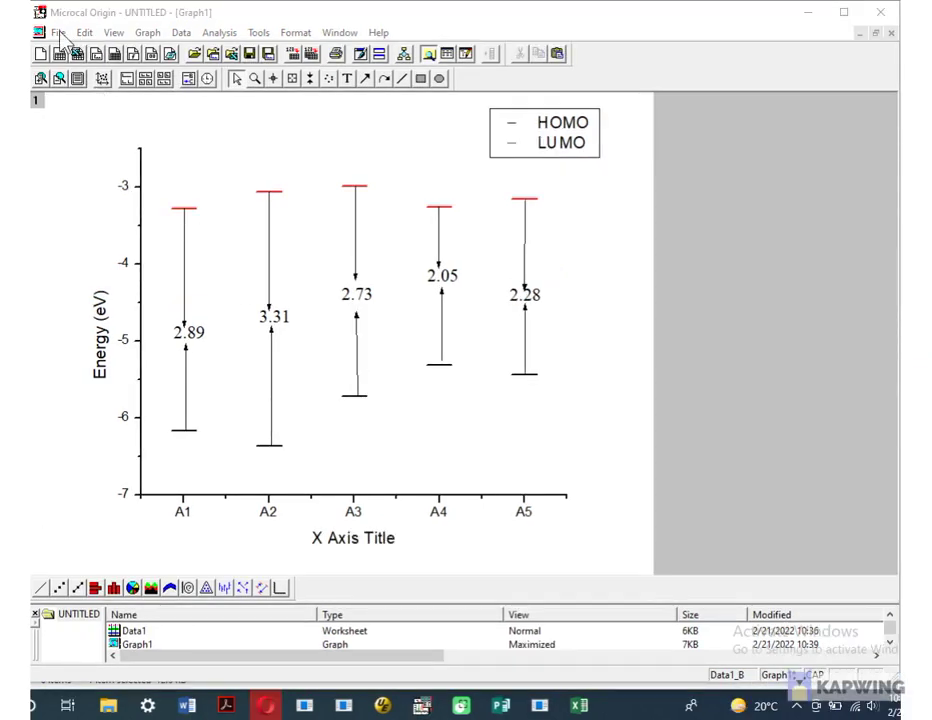
# - Export the graph page as a Tag Image File (*.TIF) named HOMO LUMO
pyautogui.click(59, 33)
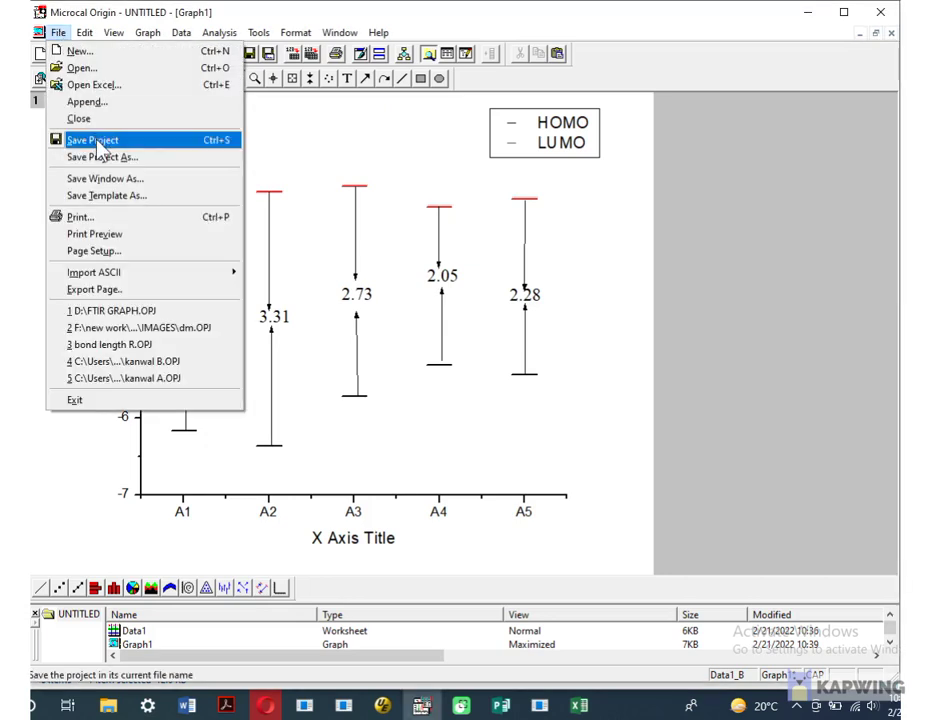
pyautogui.click(107, 290)
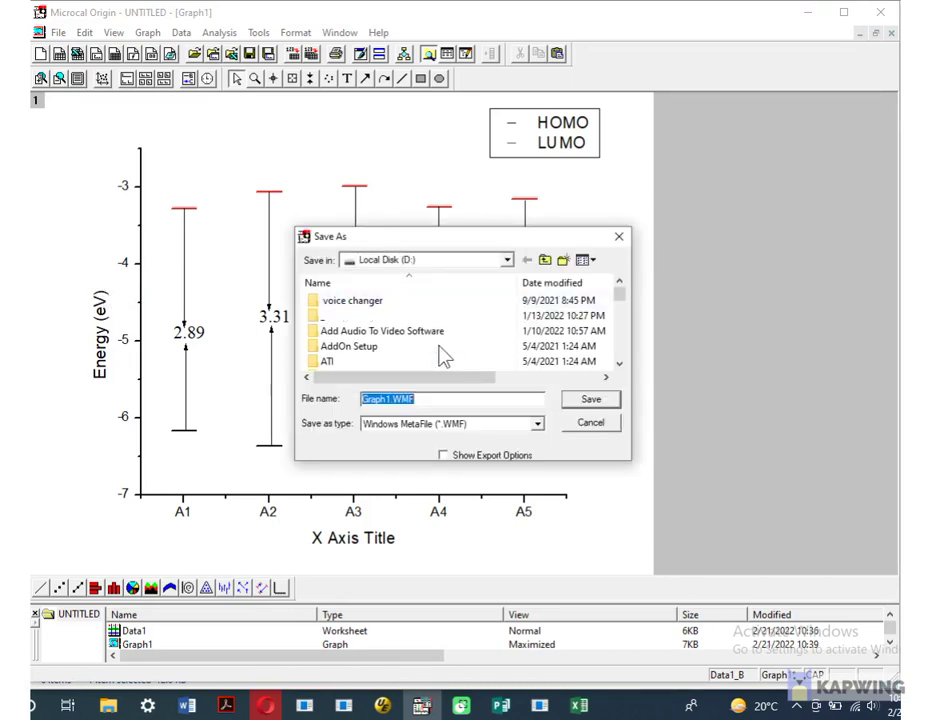
pyautogui.click(537, 425)
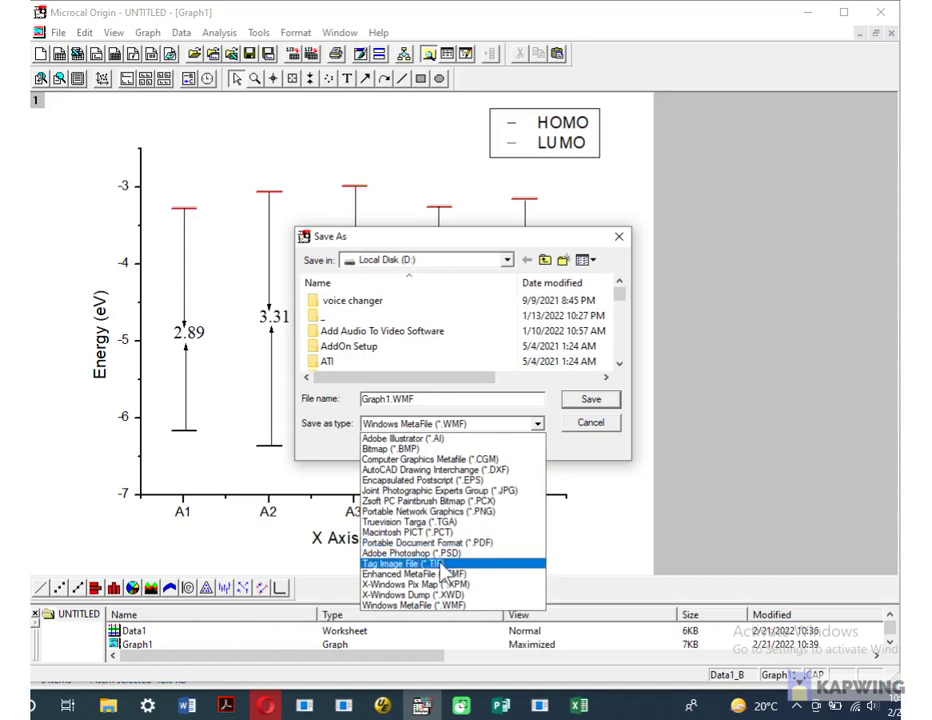
pyautogui.click(440, 566)
pyautogui.click(420, 400)
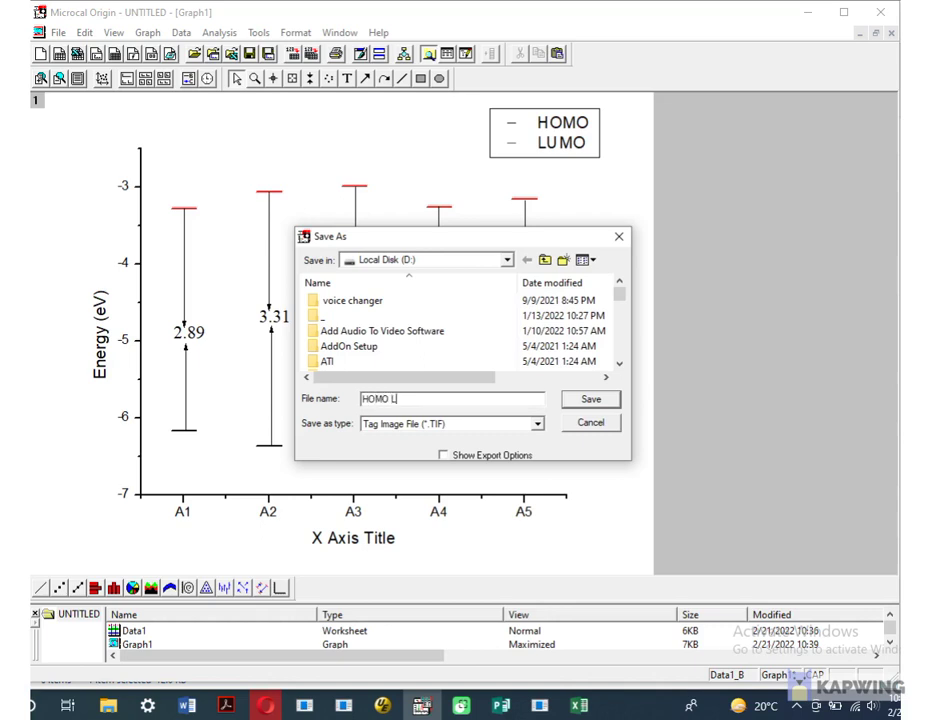
pyautogui.click(592, 400)
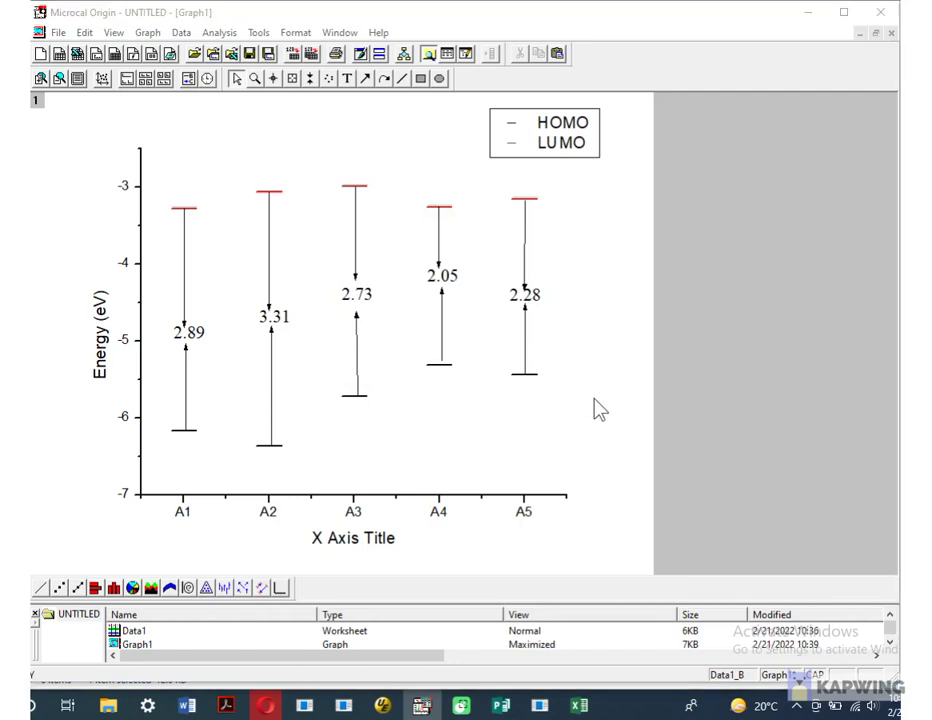
# - Save the Origin project as HOMO LUMO.OPJ on Local Disk (D:) instead of UNTITLED.OPJ
pyautogui.click(59, 34)
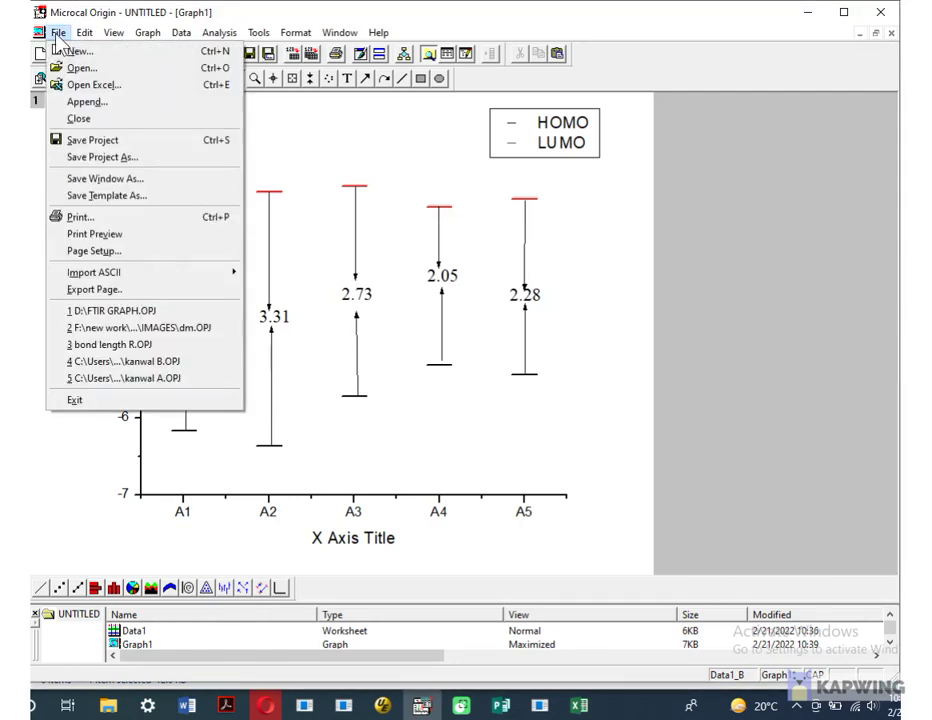
pyautogui.click(110, 146)
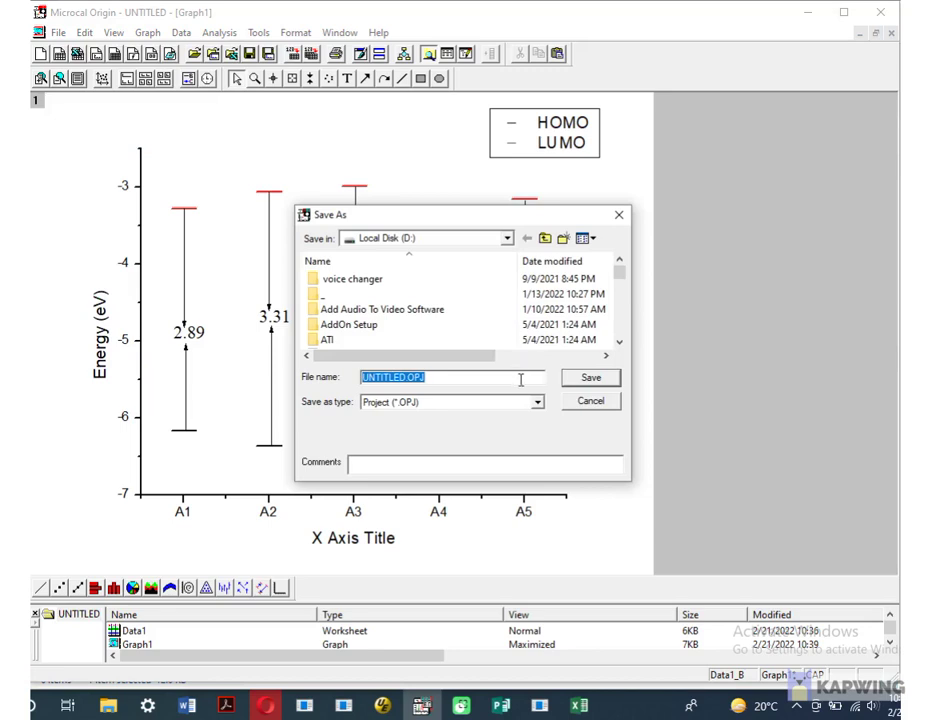
pyautogui.press('BackSpace')
pyautogui.write('H')
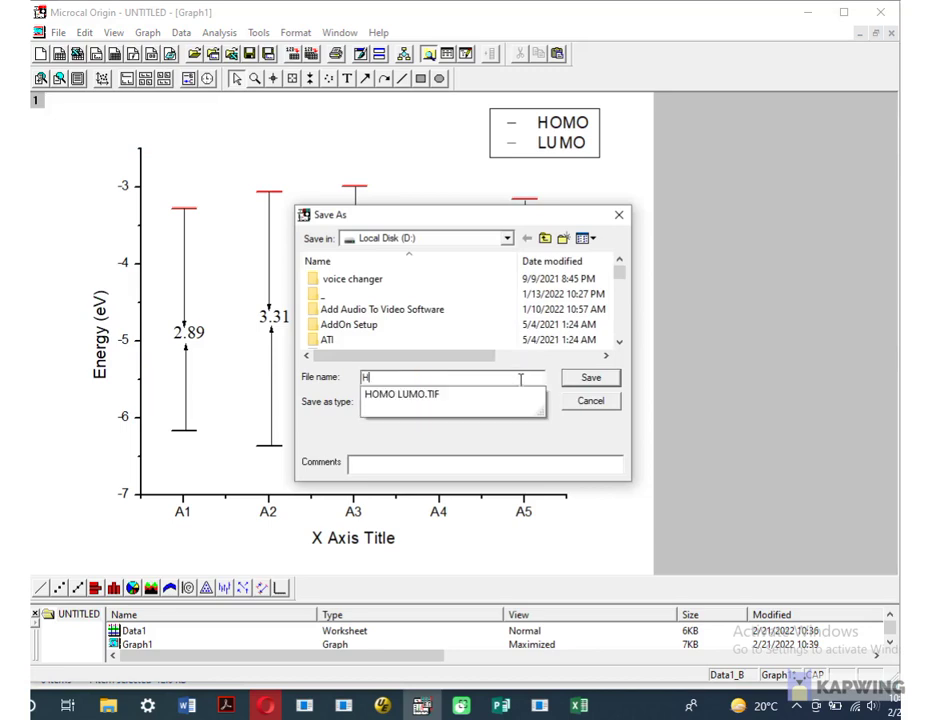
pyautogui.write('OMO LUMO')
pyautogui.click(520, 379)
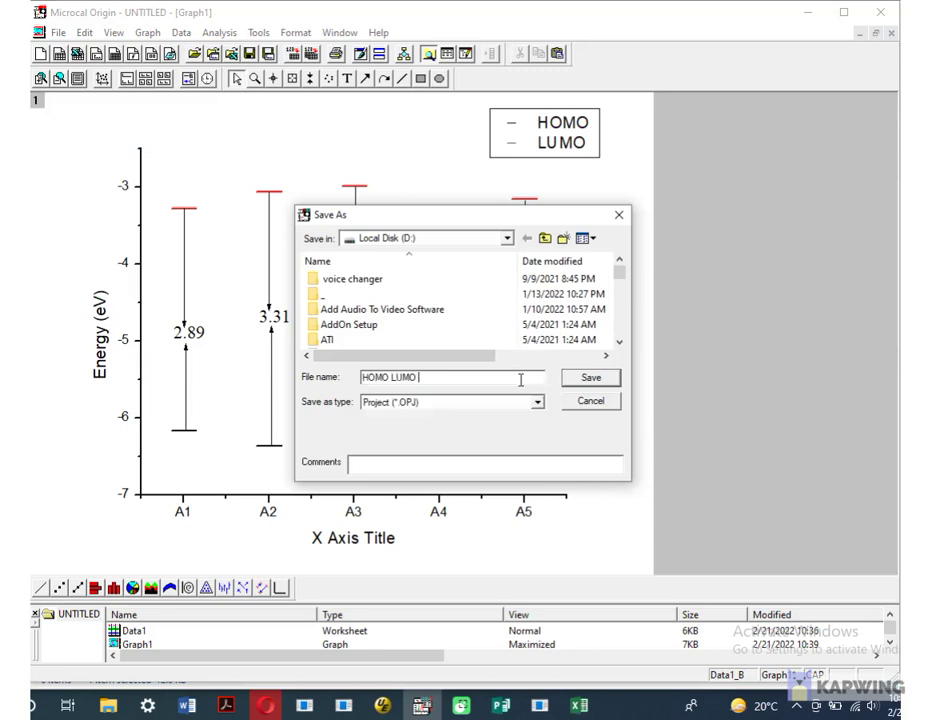
pyautogui.click(602, 378)
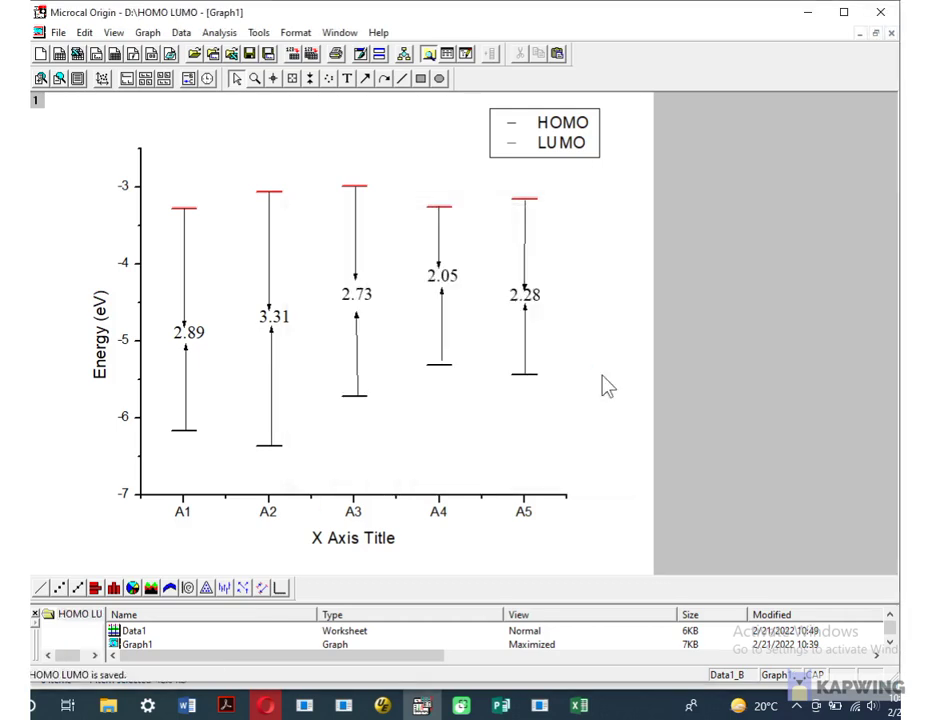